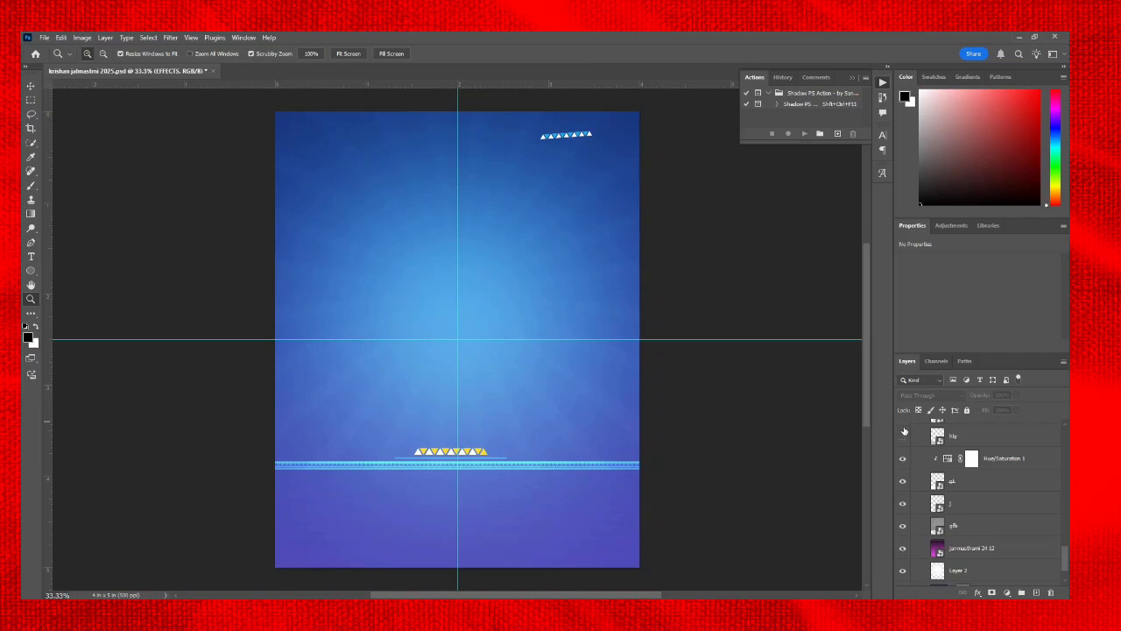
- Make the patterned band layer at the poster's base and the shadow layer for the greeting text visible
click(903, 435)
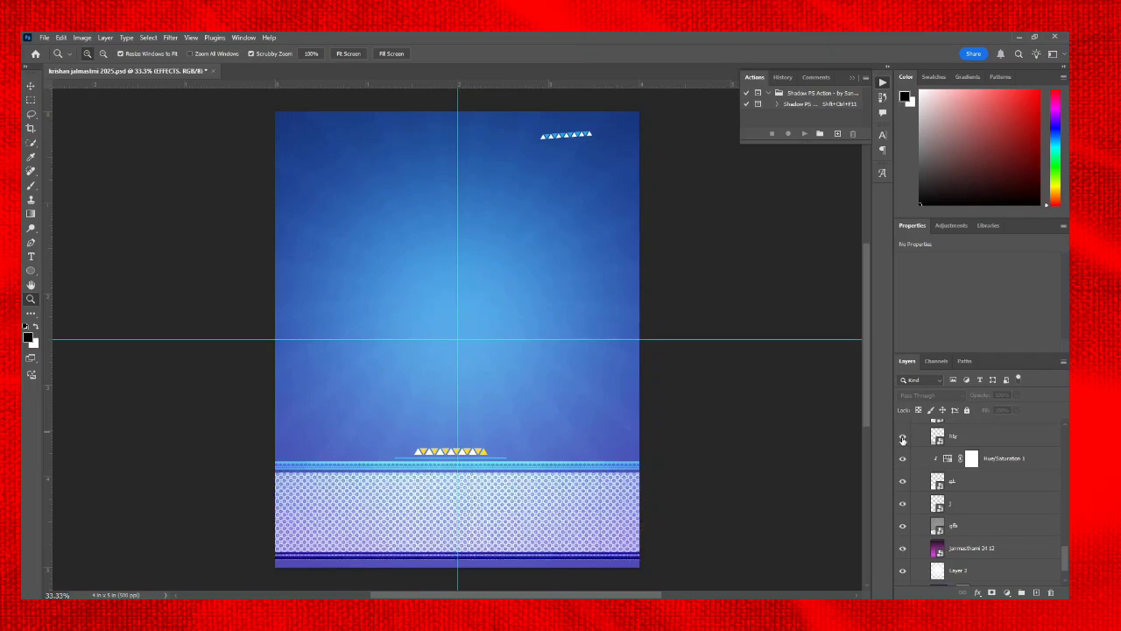
scroll(903, 441, up, 1)
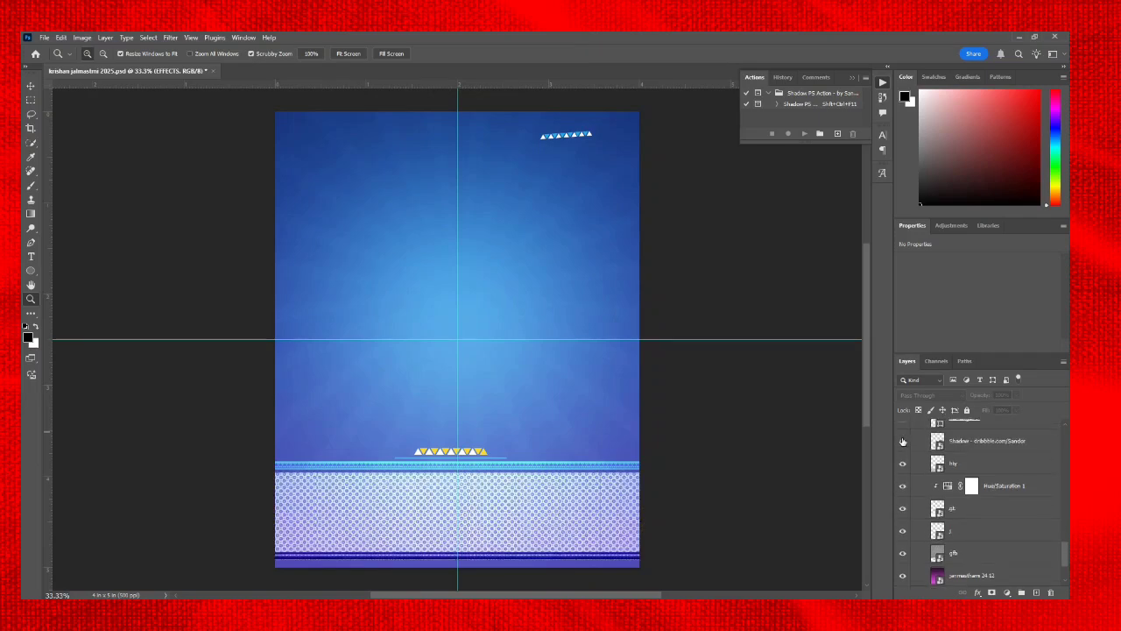
click(903, 441)
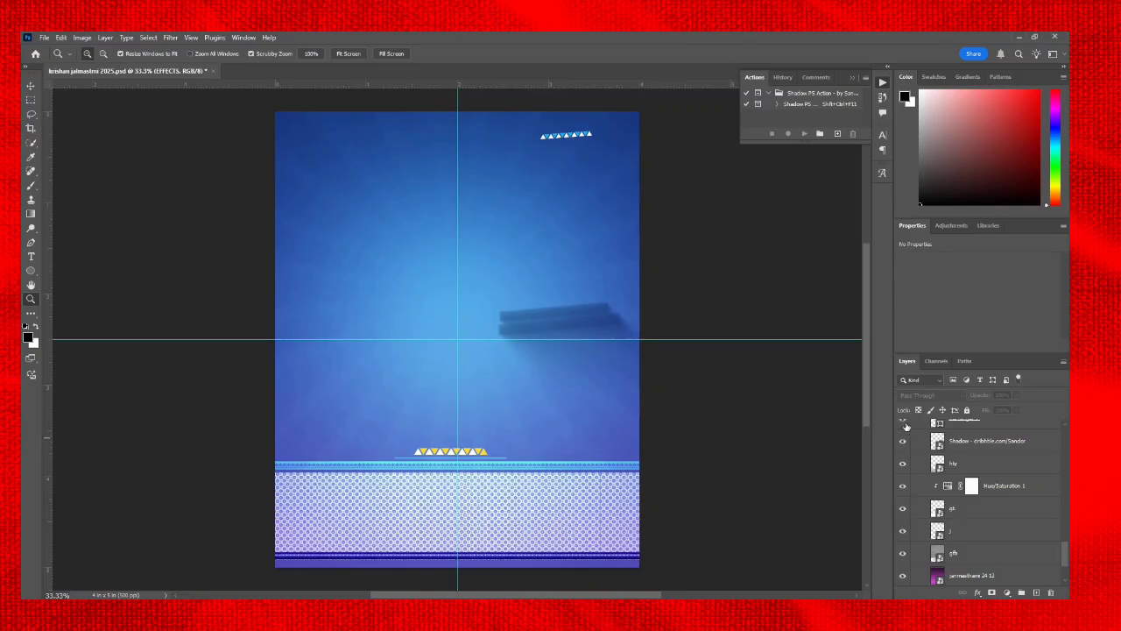
- Show the small yellow rectangle layer, its clipped portrait, and the Exposure and Vibrance adjustments above them
click(903, 423)
scroll(906, 414, up, 2)
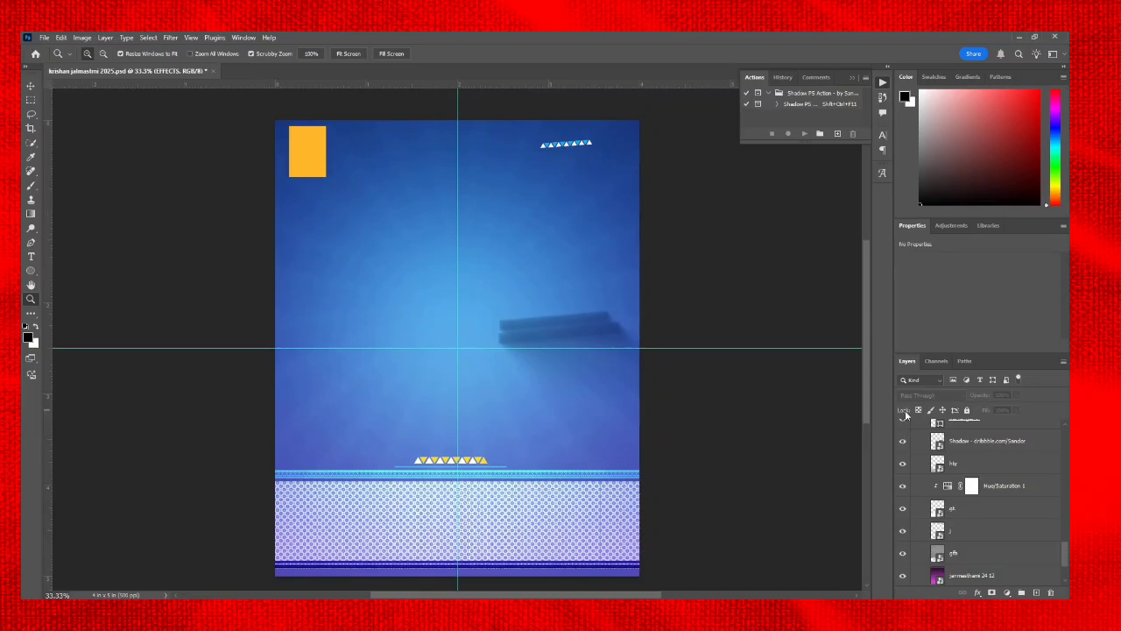
scroll(911, 449, up, 1)
scroll(910, 449, up, 2)
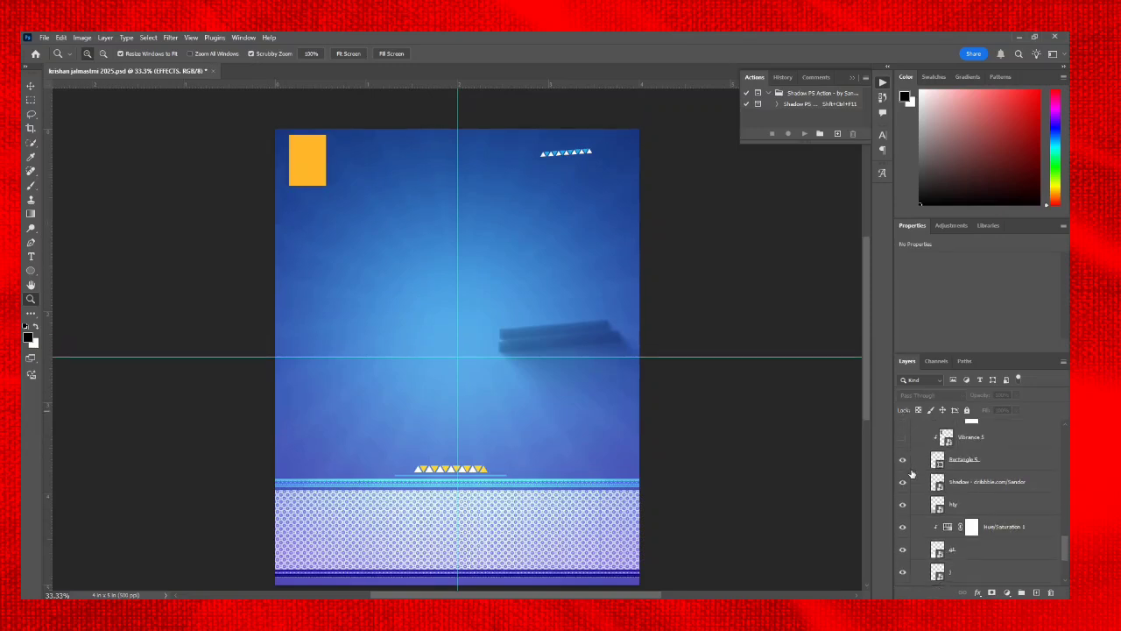
click(903, 442)
scroll(909, 438, up, 3)
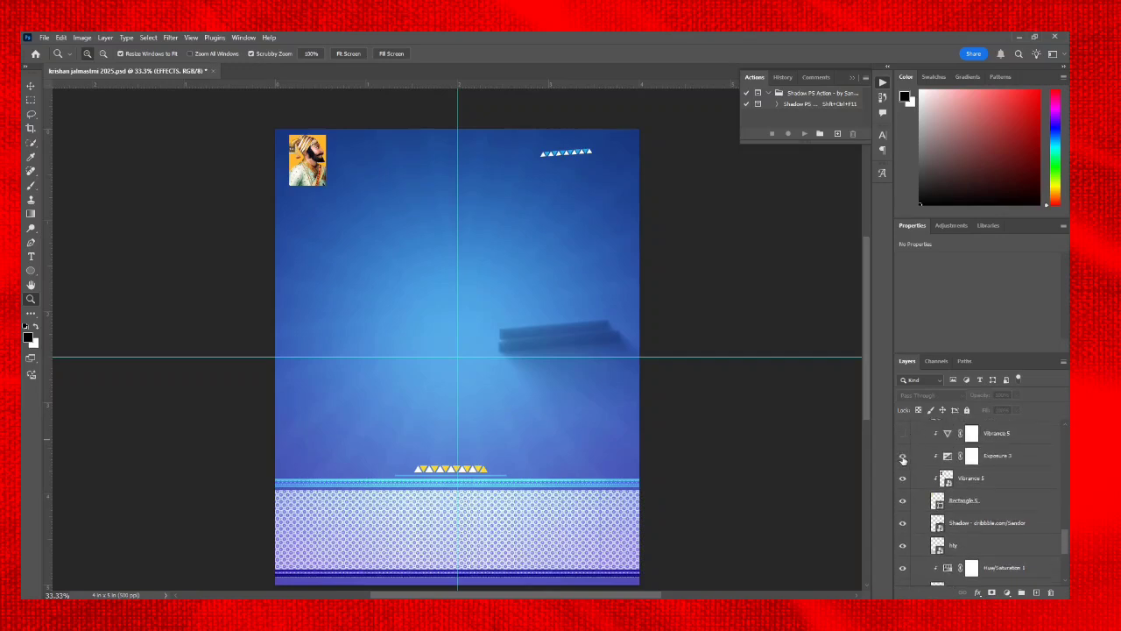
click(902, 456)
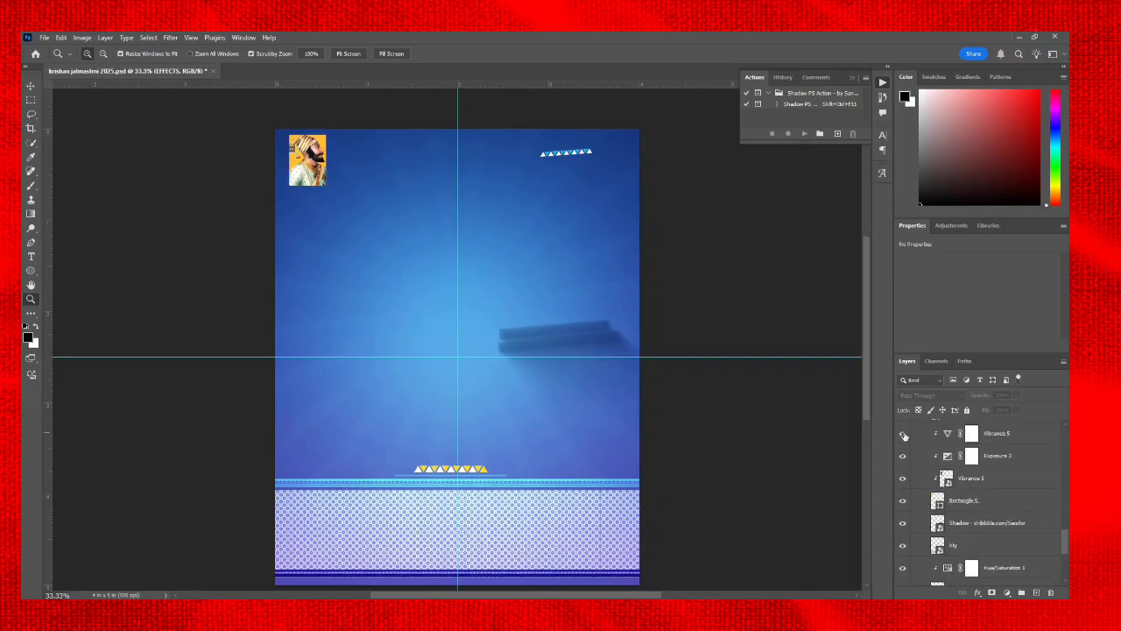
- Show the title's shadow layer, the जन्माष्टमी text layer, and its Vibrance 2 copy adjustment
scroll(905, 461, up, 1)
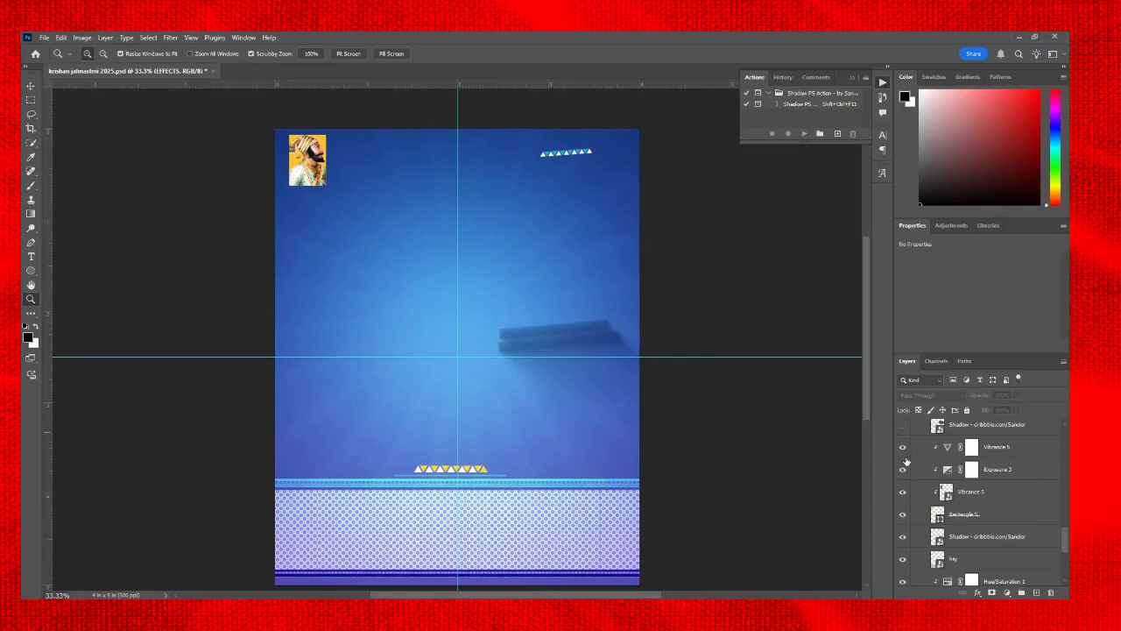
scroll(905, 460, up, 2)
click(902, 452)
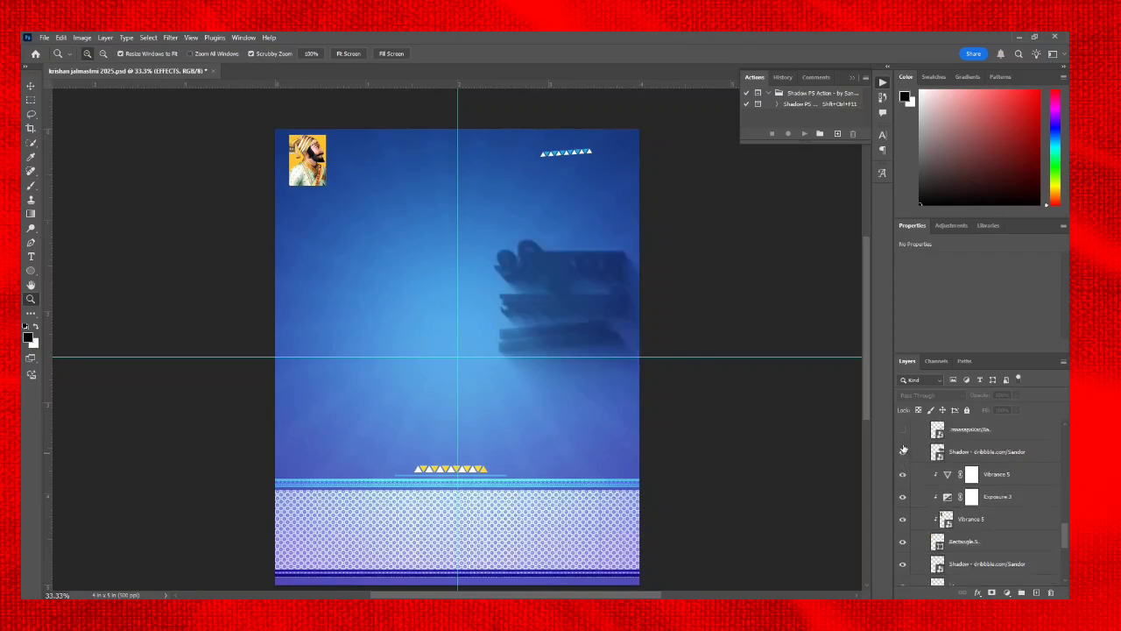
click(903, 430)
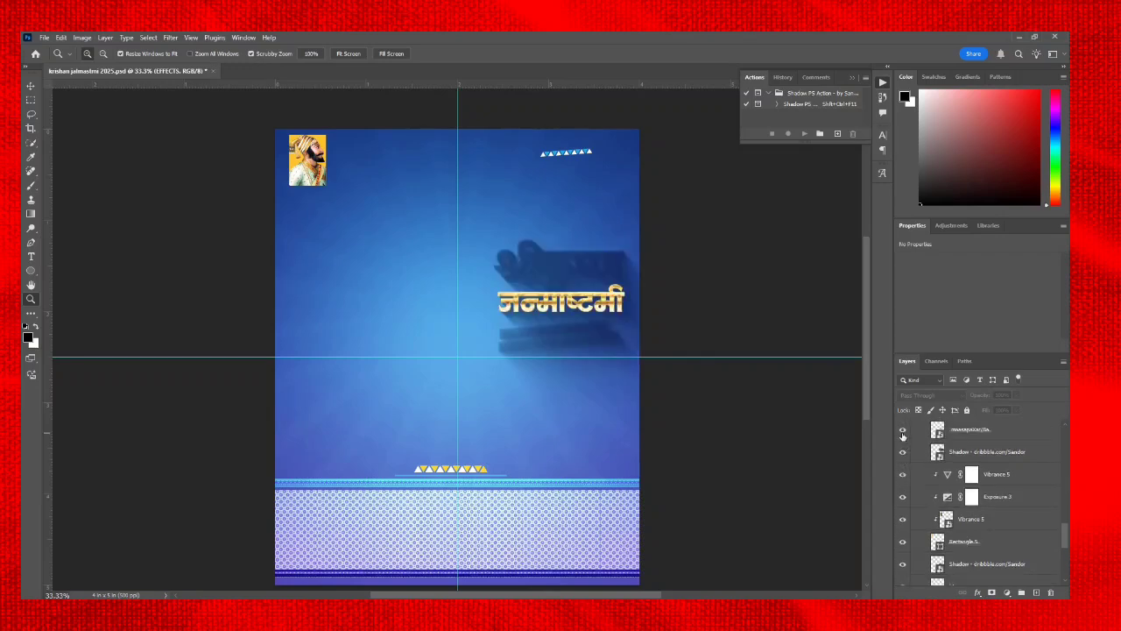
scroll(903, 436, up, 1)
scroll(903, 436, up, 1)
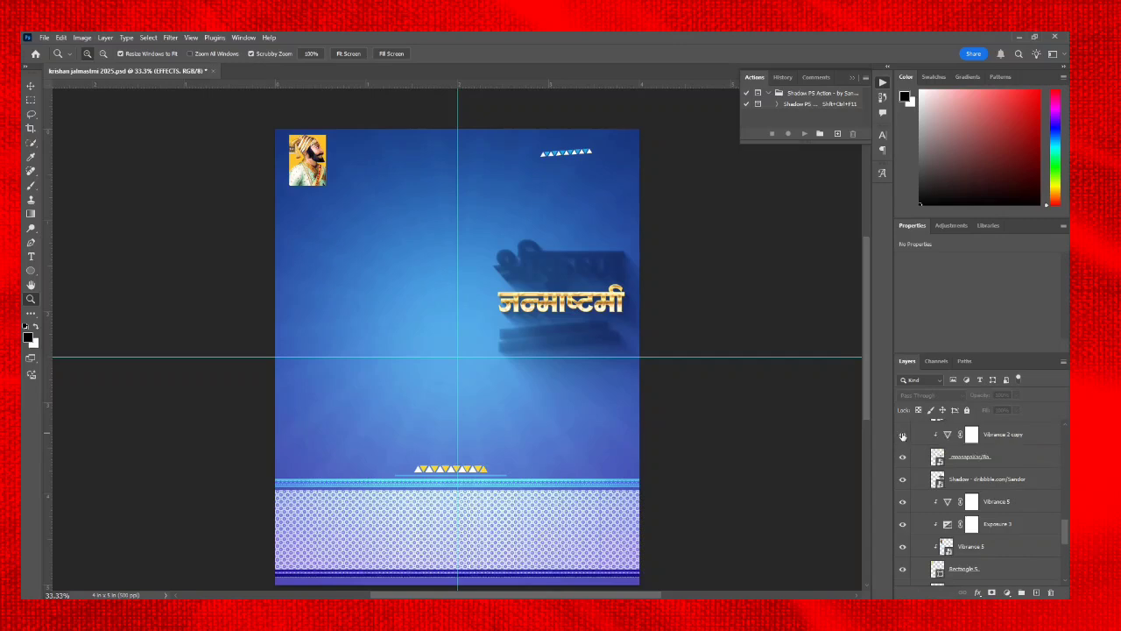
click(903, 456)
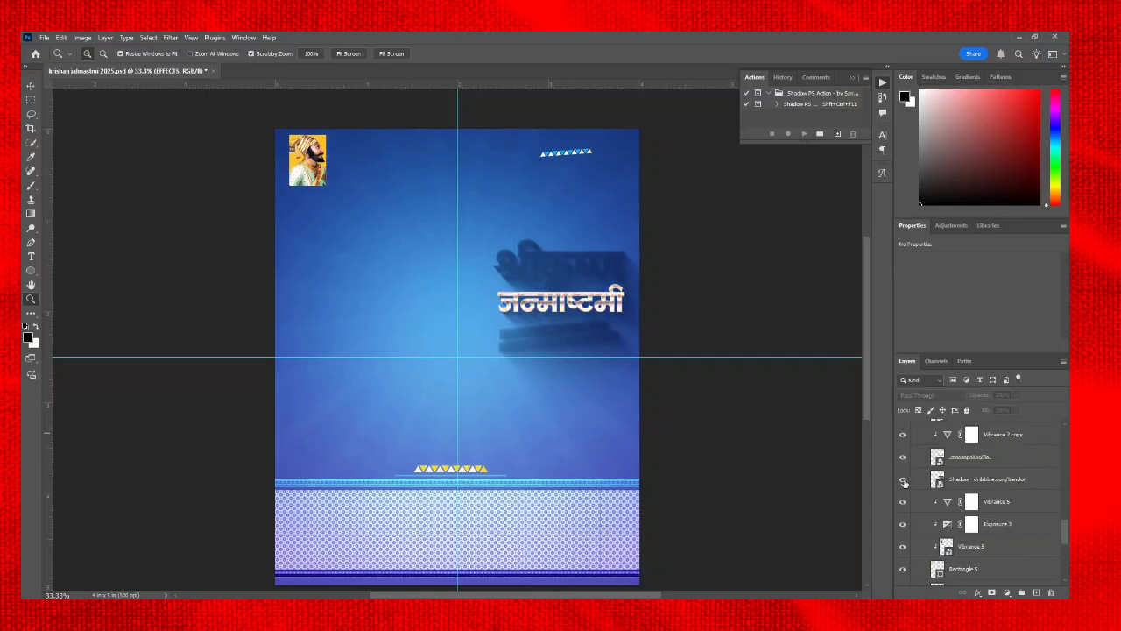
- Show the श्रीकृष्ण title layer and its clipped Vibrance 2 adjustment
scroll(904, 479, up, 3)
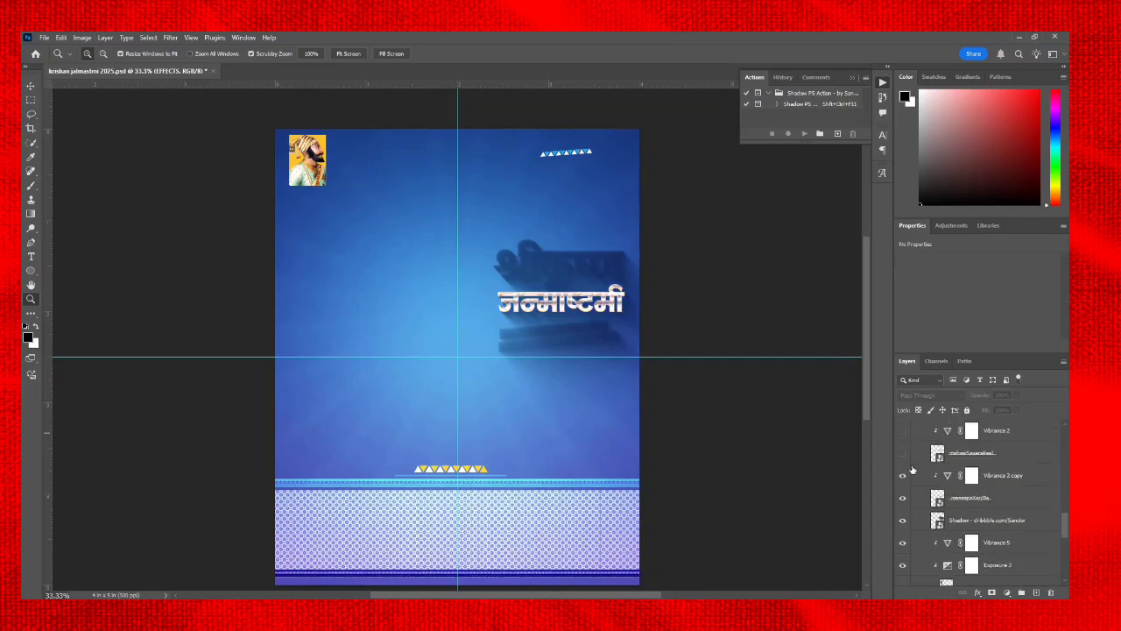
click(904, 453)
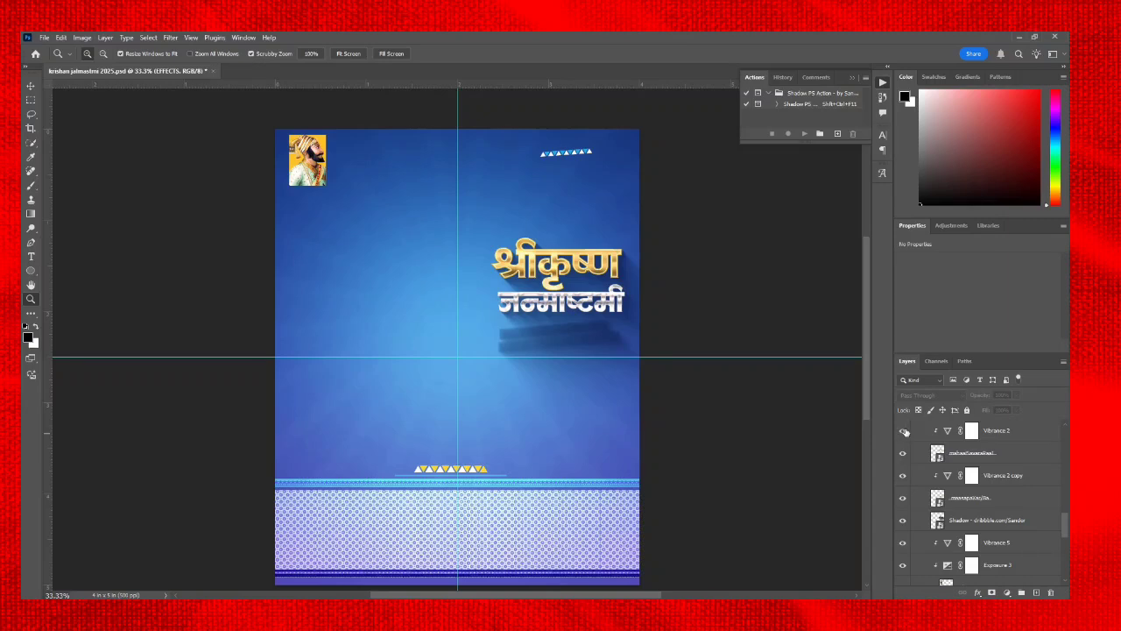
click(905, 430)
- Show the slanted bar shadow layer below the title and the Layer 3 purple and orange name banner
scroll(909, 429, up, 2)
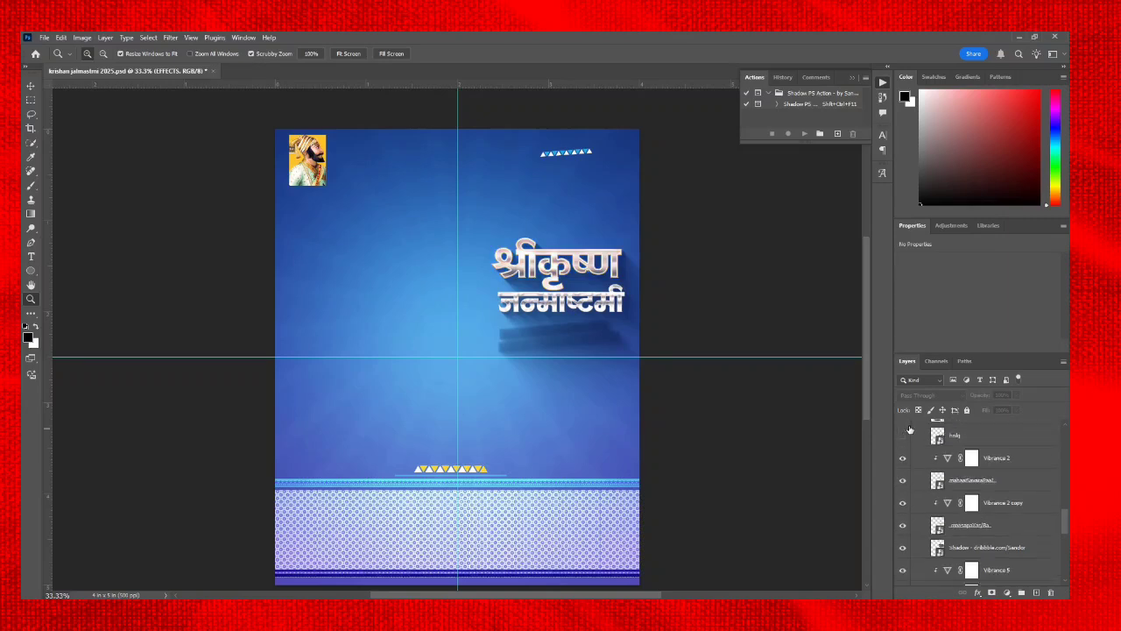
click(903, 435)
scroll(905, 433, up, 1)
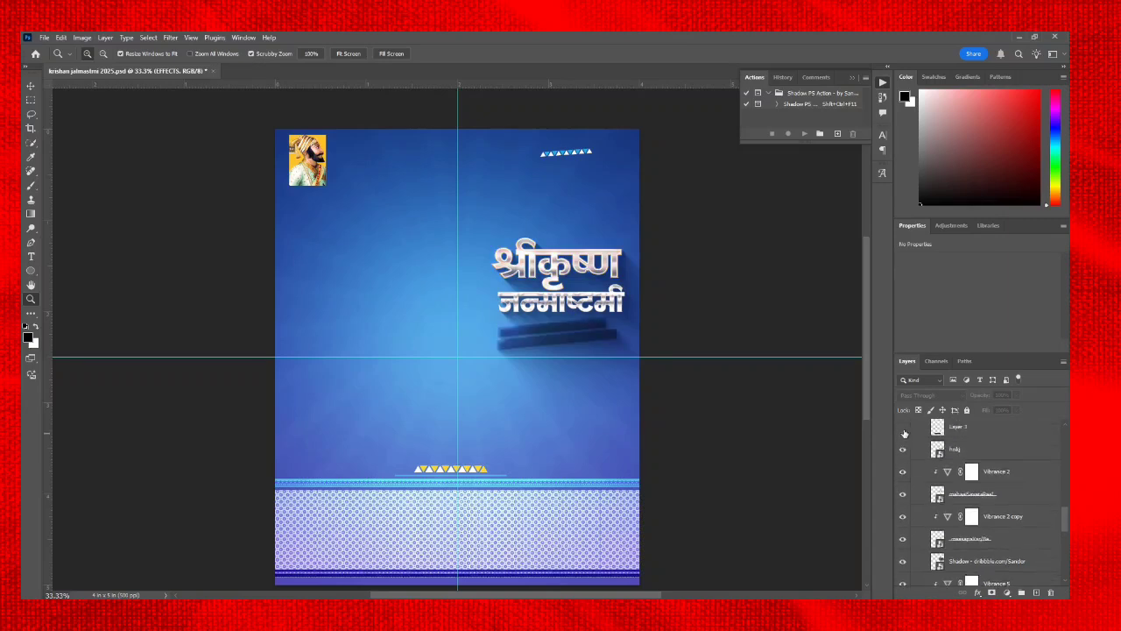
scroll(905, 432, up, 1)
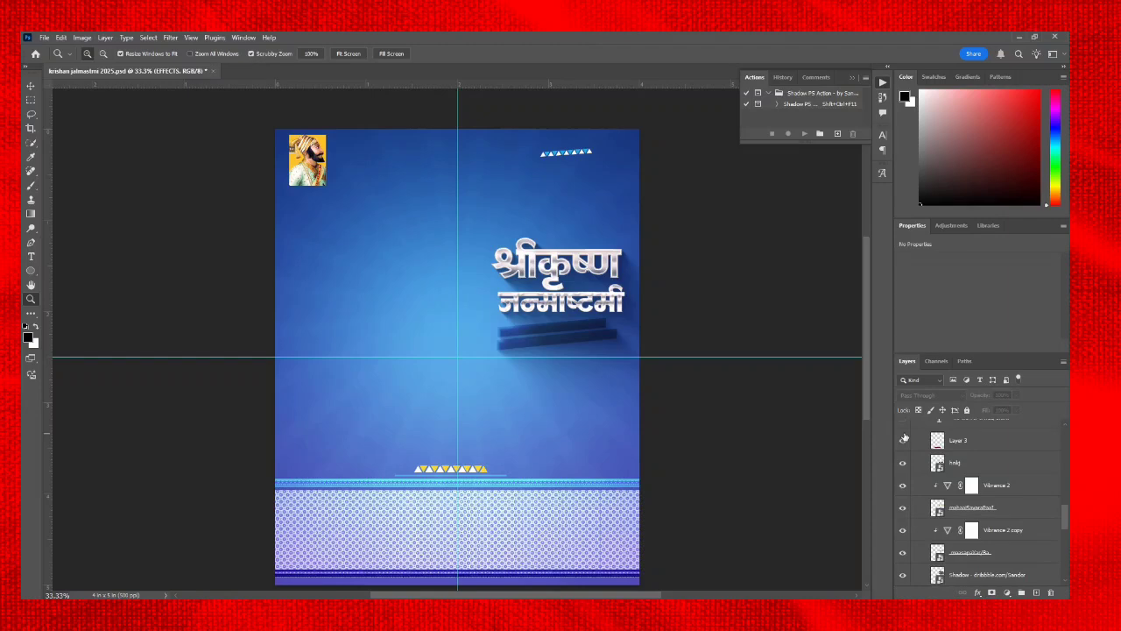
click(904, 437)
- Show the name text, the owner: gauravgraphichouse text, and the small layer directly above them
scroll(904, 433, up, 2)
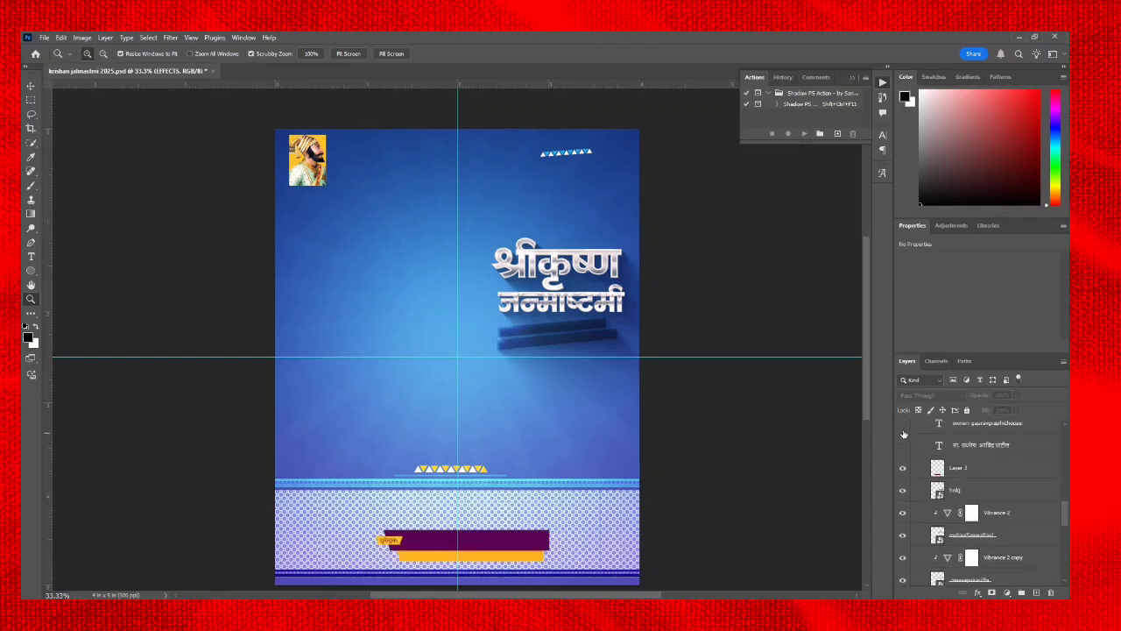
click(903, 446)
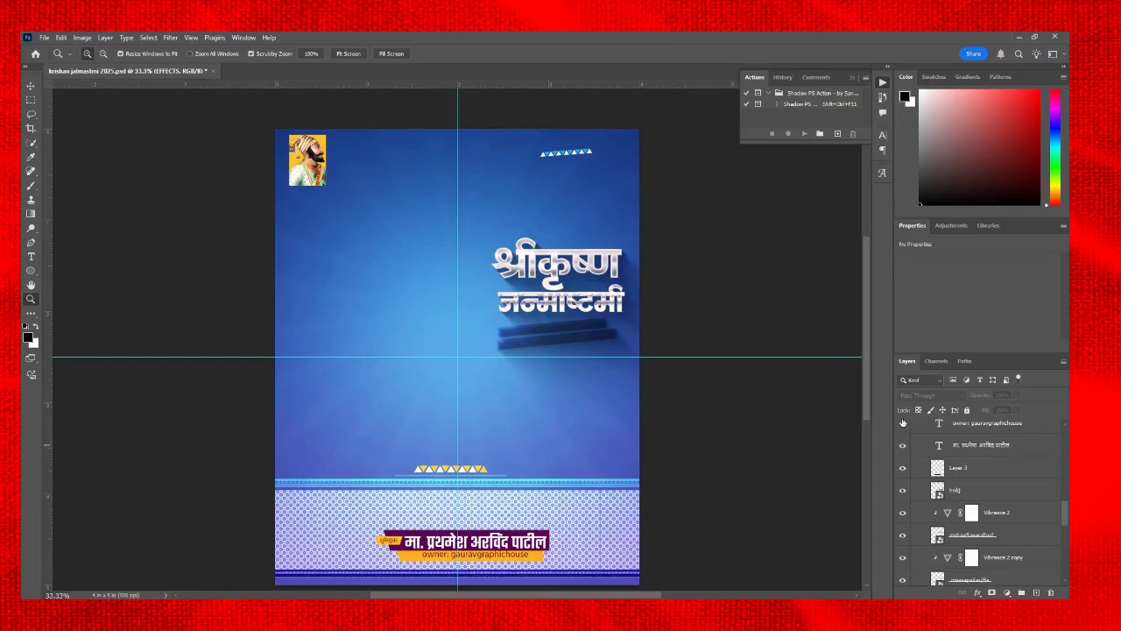
scroll(902, 424, up, 1)
scroll(903, 425, up, 1)
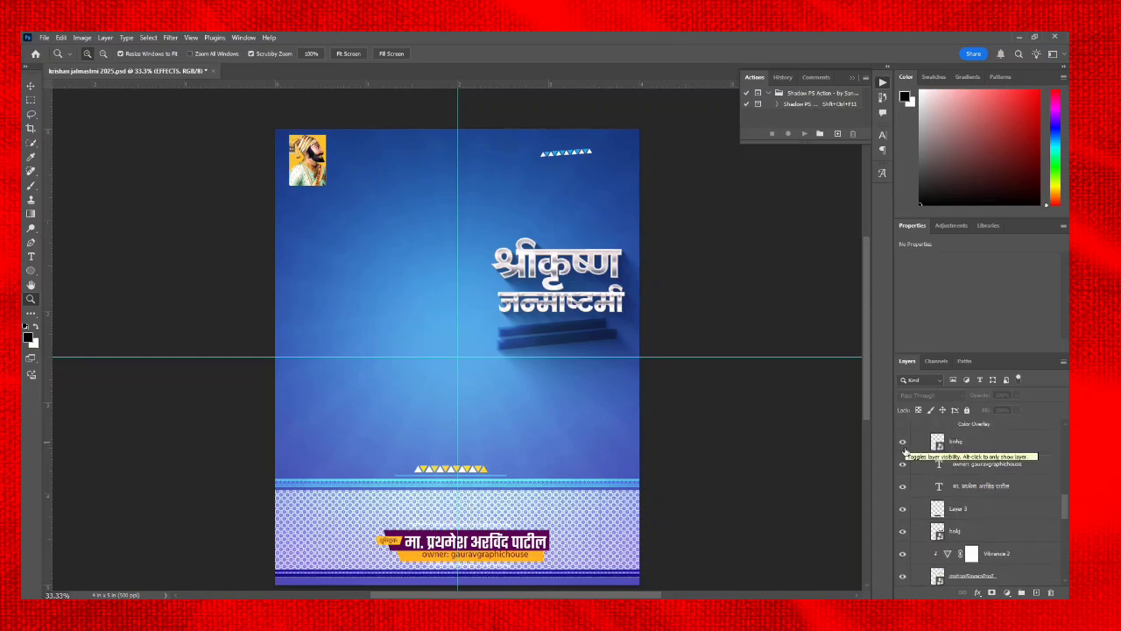
- Show the Group 7 GPGD credit, the verse's shadow, and the Marathi verse and greeting text layers
scroll(904, 446, up, 3)
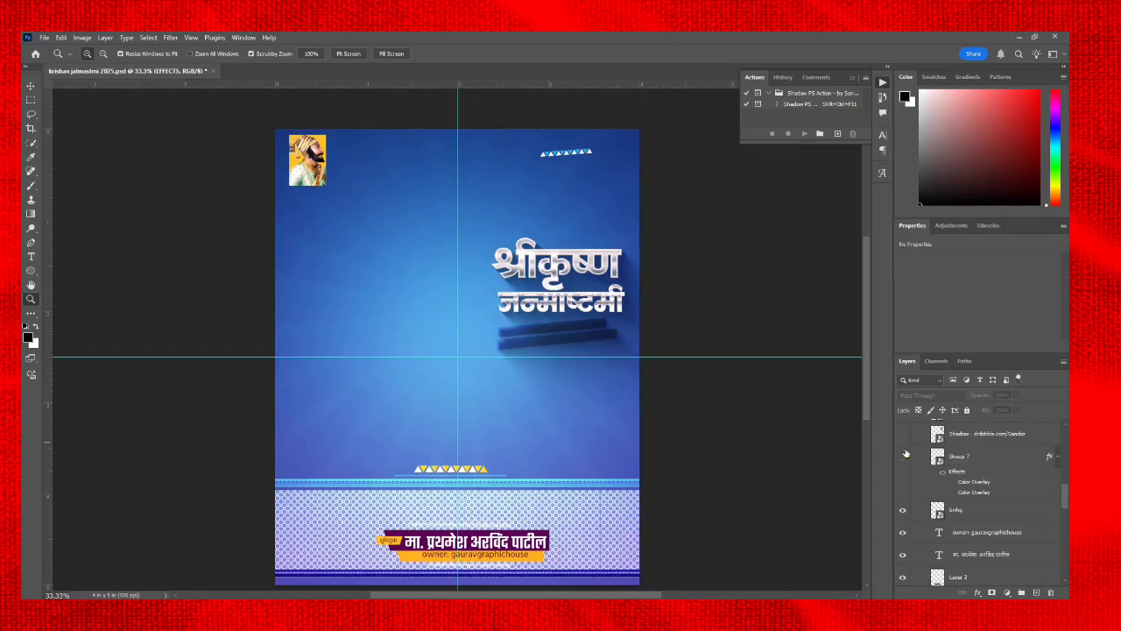
drag(906, 452, 907, 444)
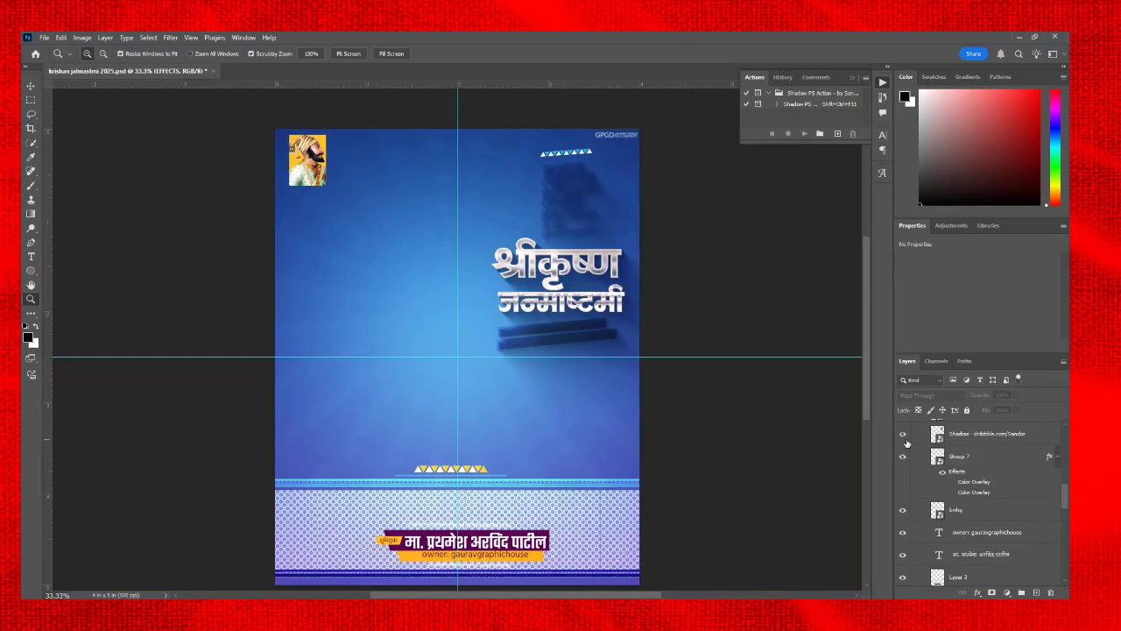
scroll(906, 442, up, 1)
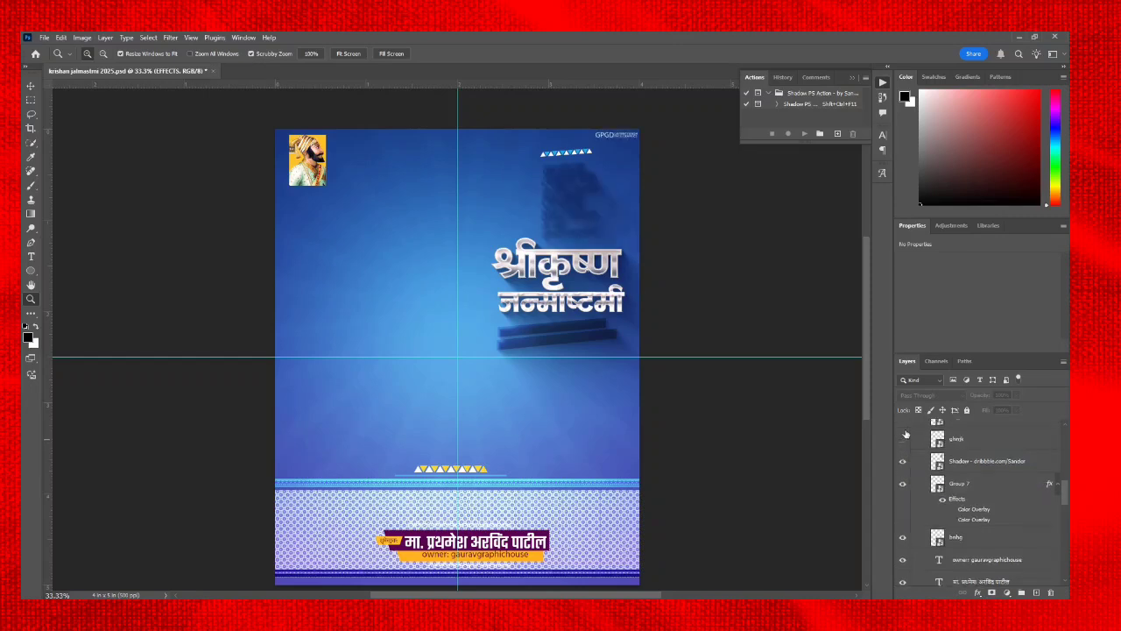
drag(903, 445, 906, 421)
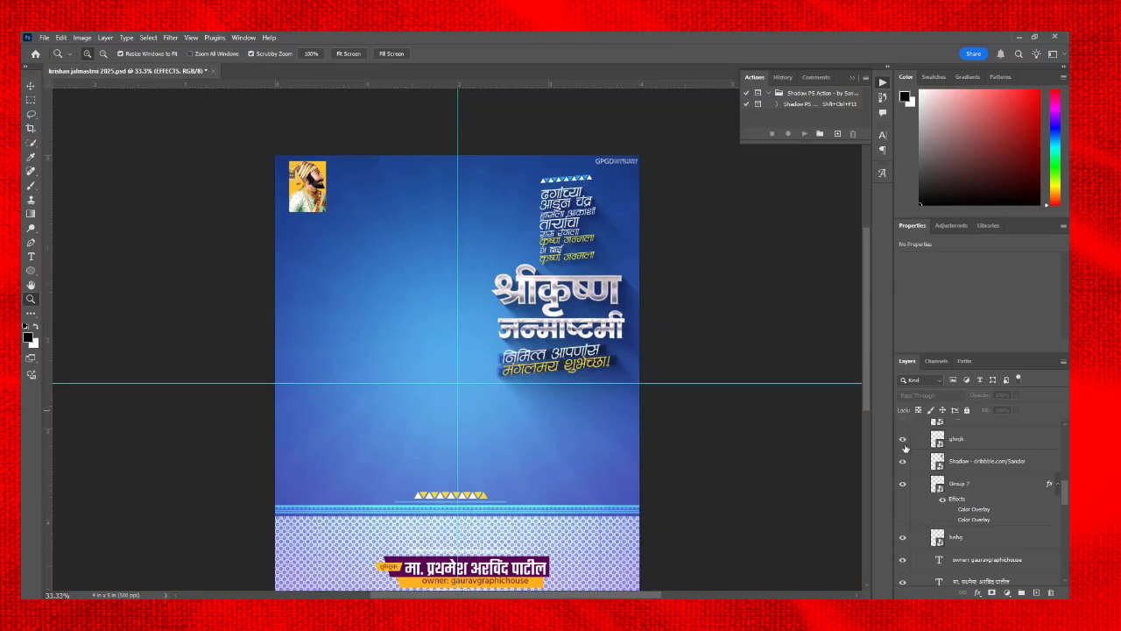
- Show the orange gradient rectangle beside the name banner and the man's photo clipped to it
scroll(907, 456, up, 2)
click(905, 451)
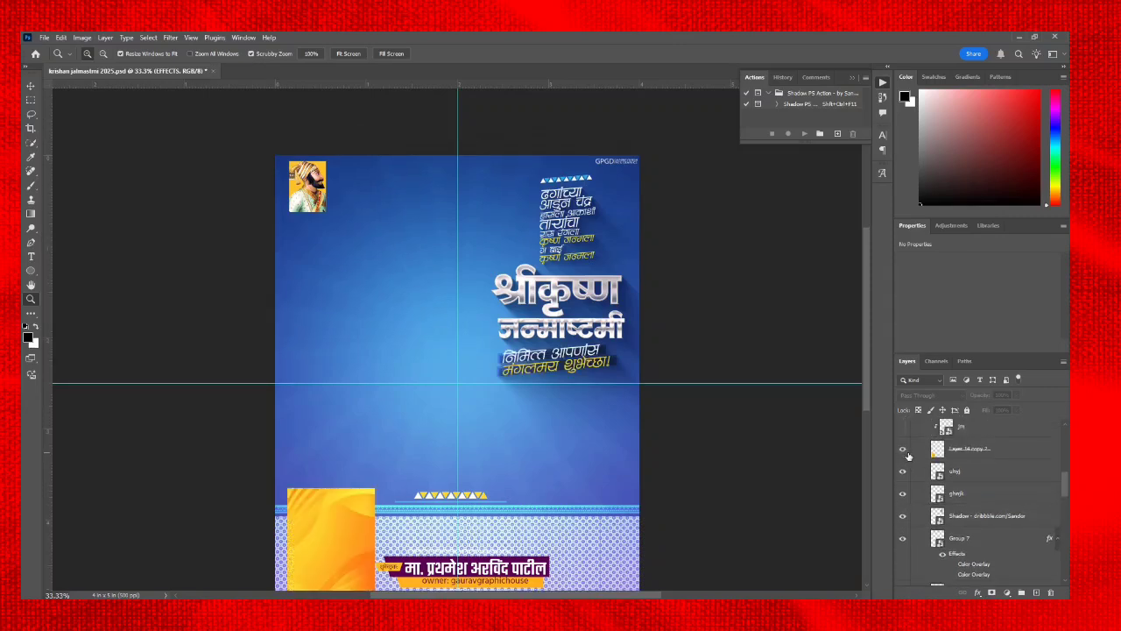
scroll(906, 456, up, 1)
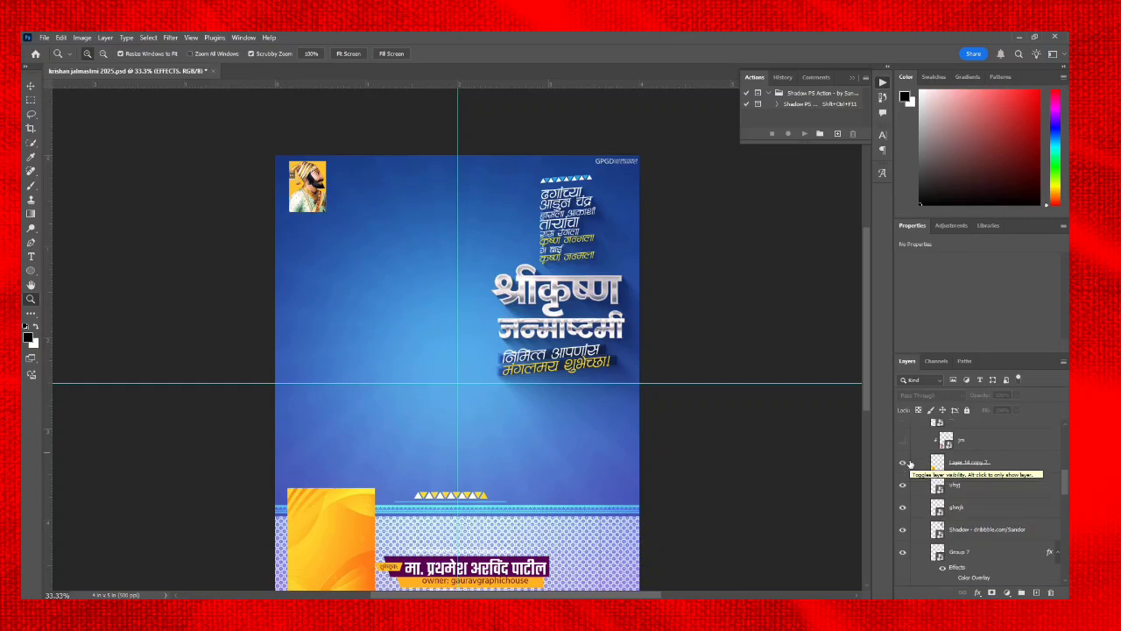
click(903, 445)
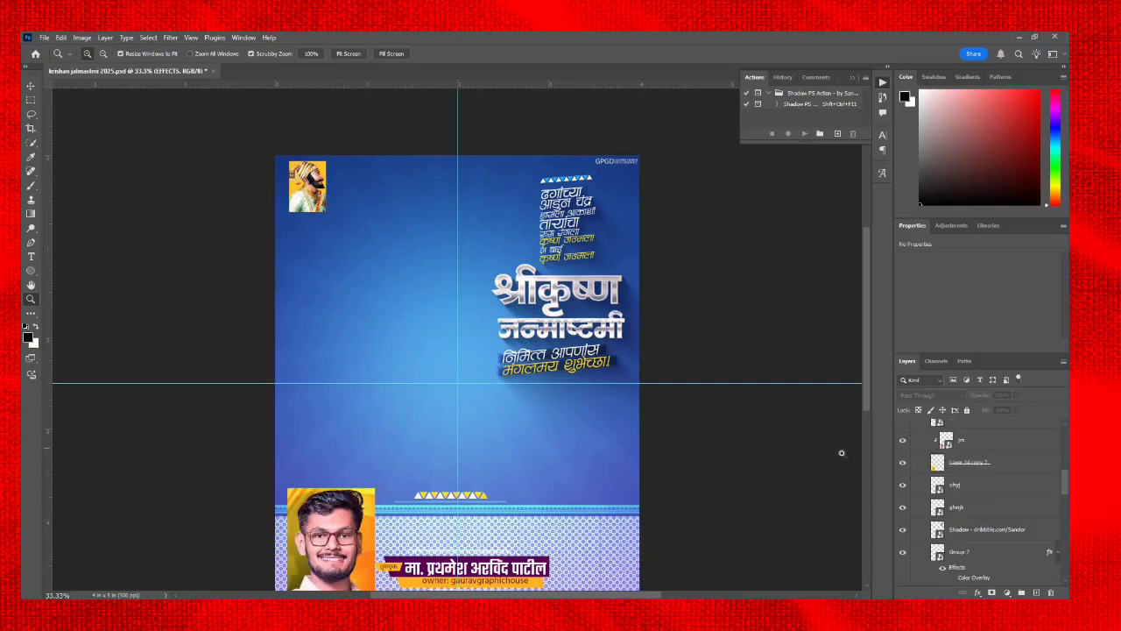
scroll(841, 457, down, 2)
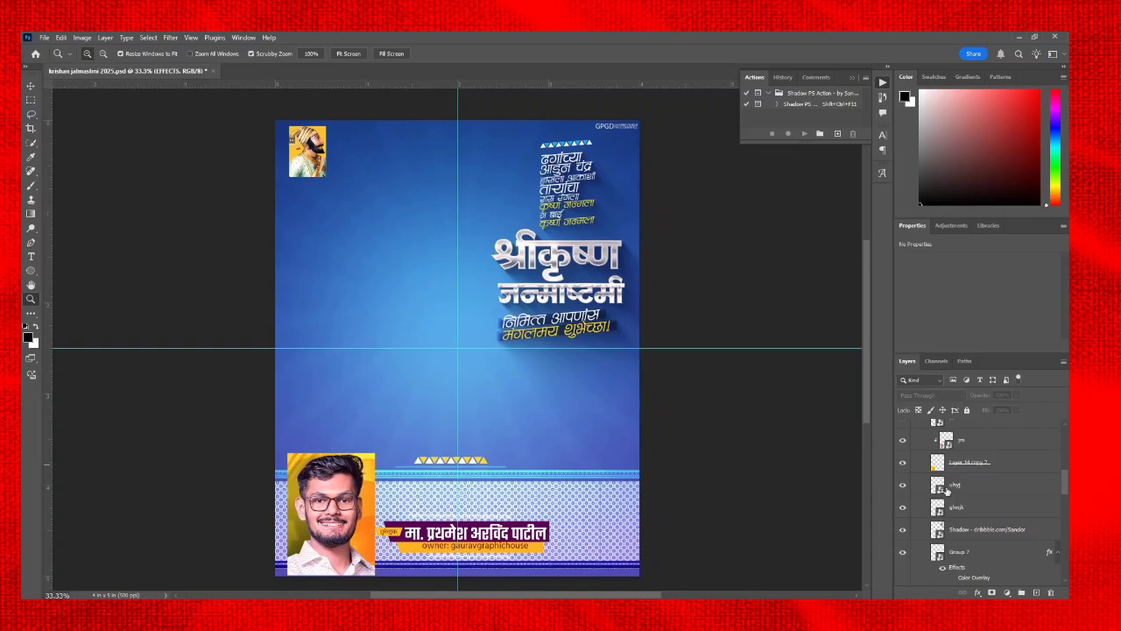
- Show the orange and pink circle layers along with the Hue/Saturation 2 adjustment
scroll(947, 492, up, 2)
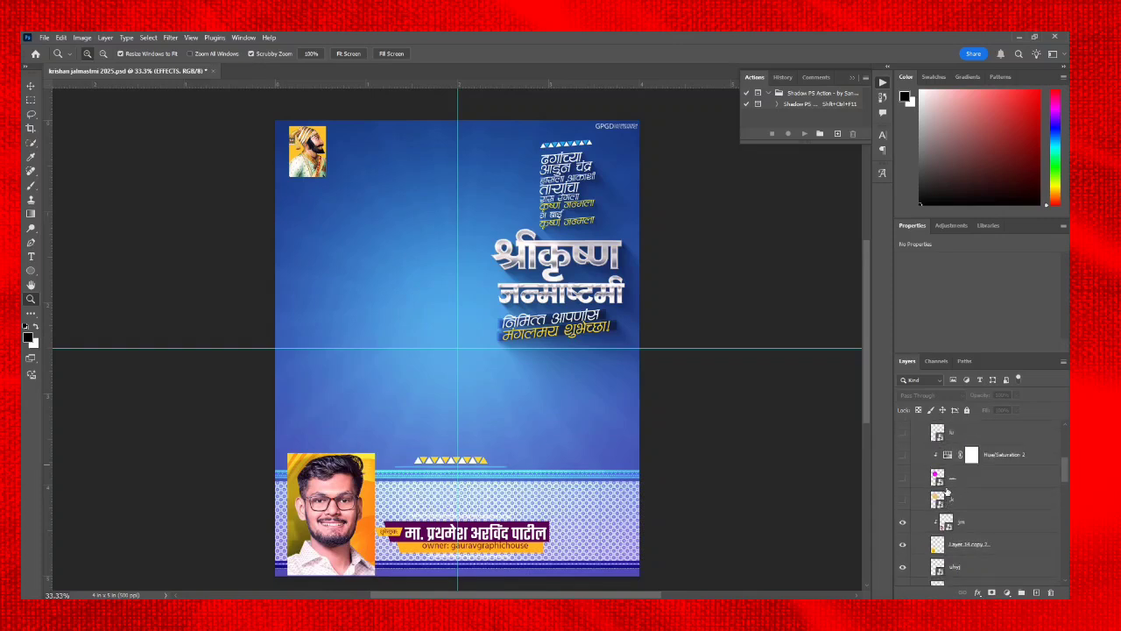
click(903, 499)
click(902, 475)
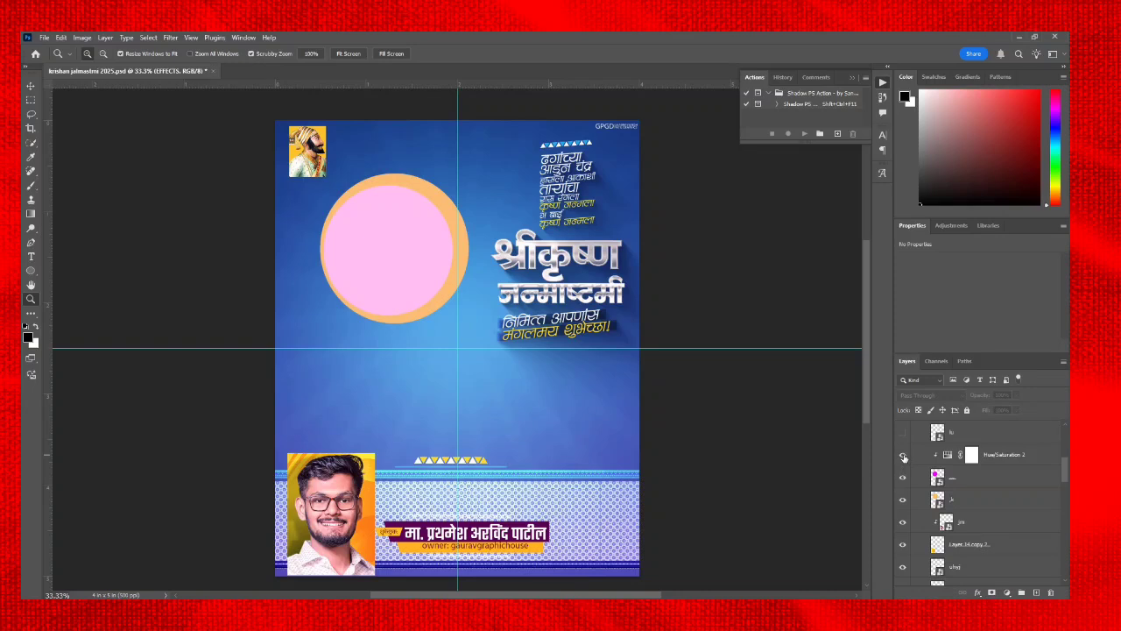
- Show the blue human pyramid silhouette beside the verse and the clay butter pots layer
click(903, 434)
scroll(906, 442, up, 3)
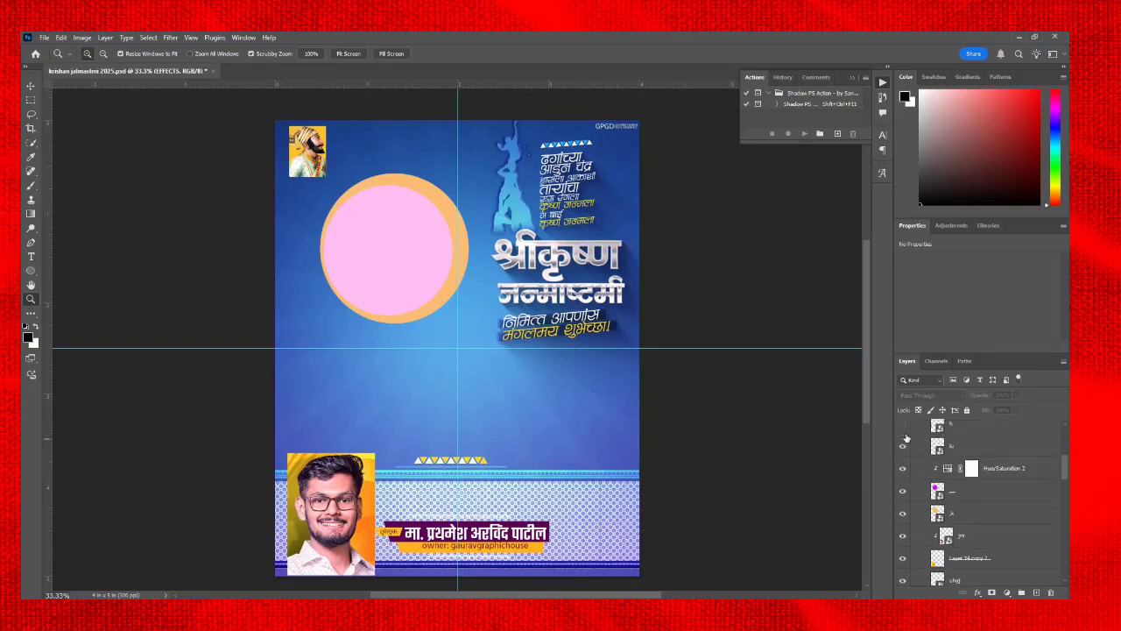
click(903, 450)
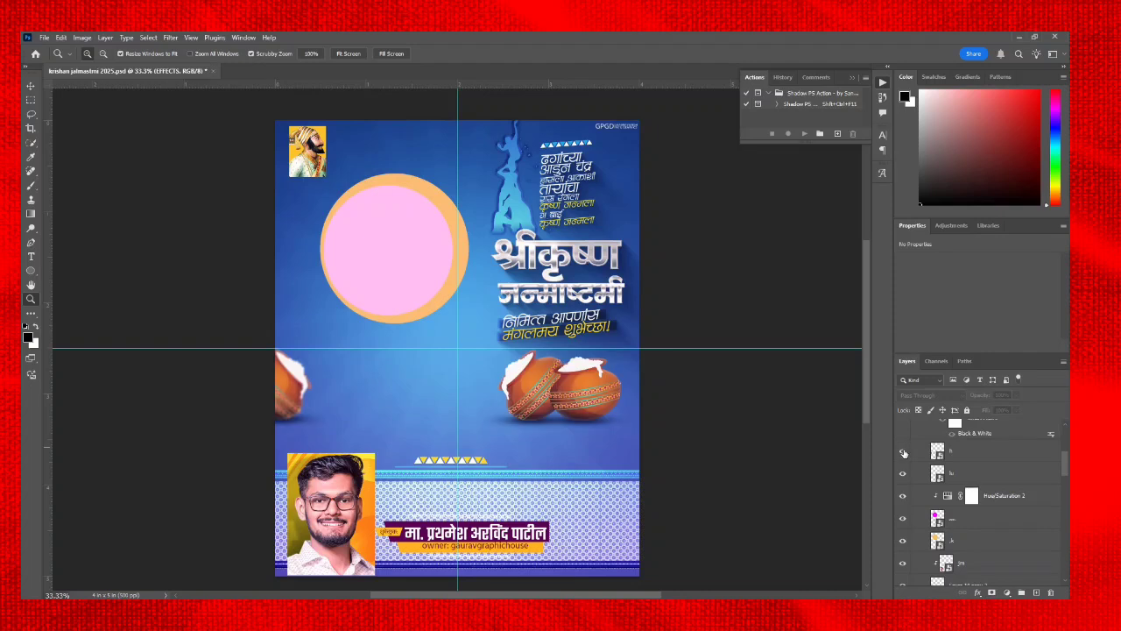
- Show the scenery layer with the Black & White smart filter and the mandala layer over the circles
scroll(905, 448, up, 2)
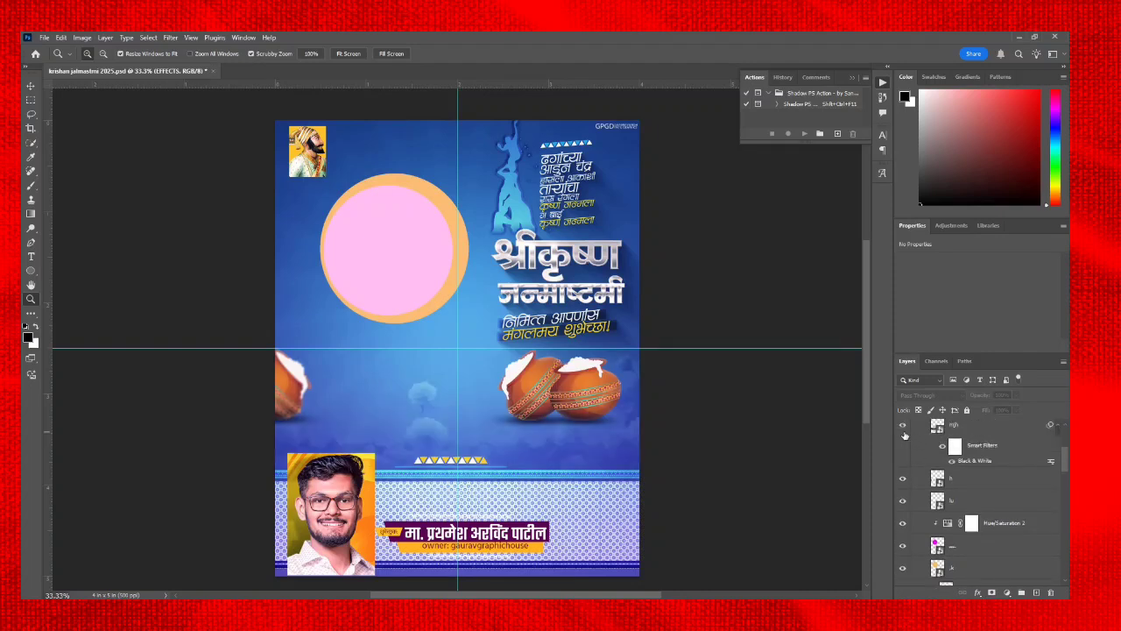
scroll(906, 435, up, 2)
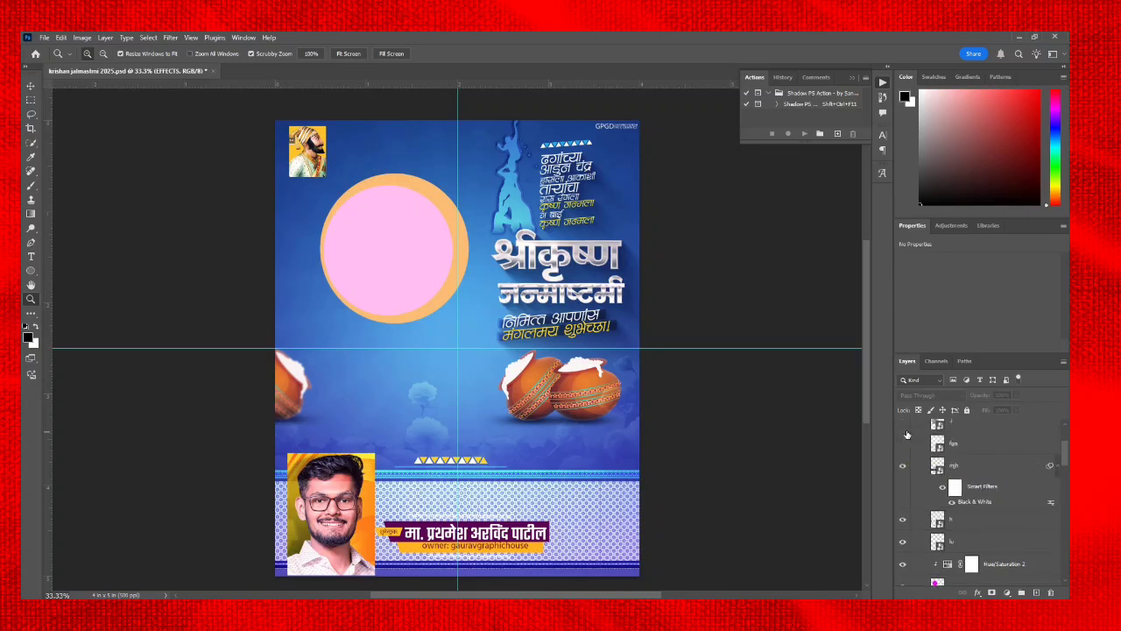
click(904, 442)
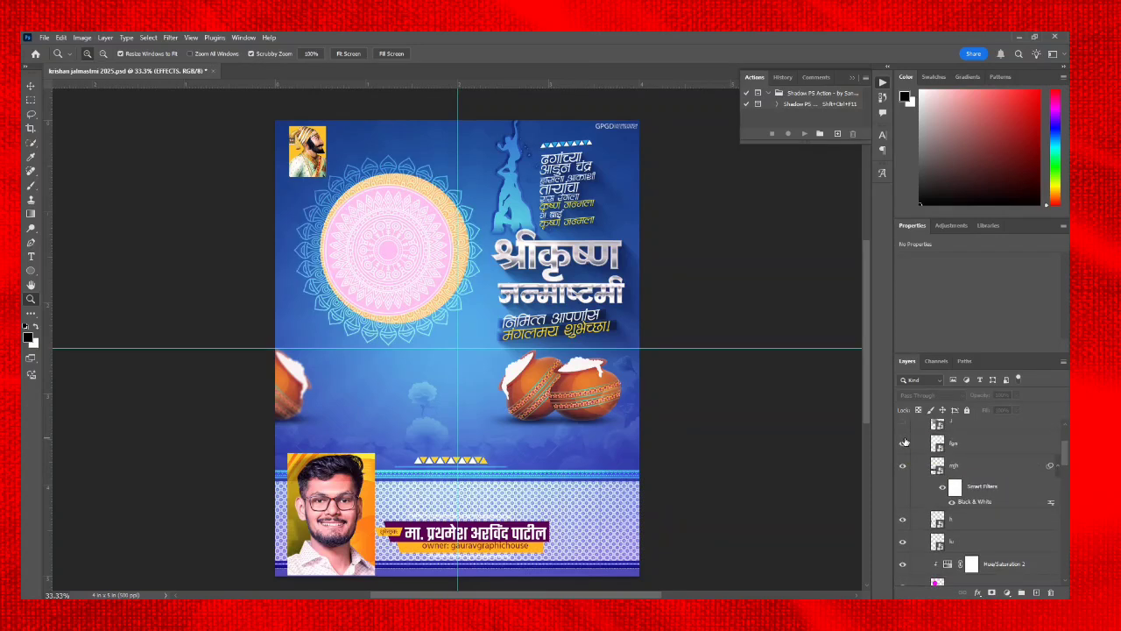
- Show the dark shadow layer over the circles and the baby Krishna with butter pot layer above it
scroll(905, 447, up, 1)
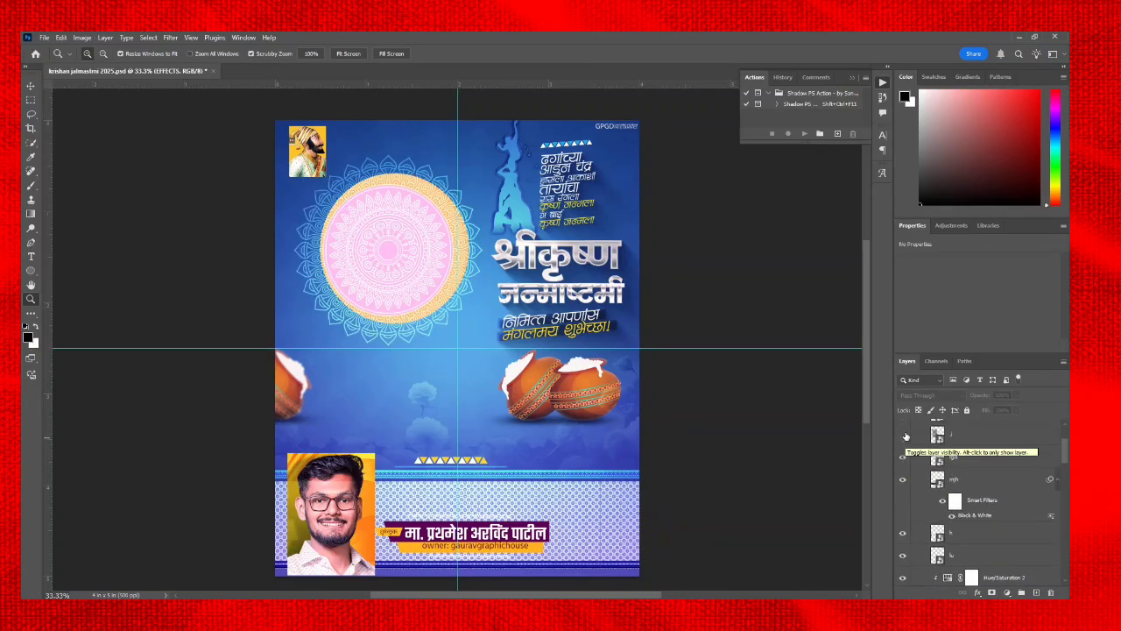
click(903, 448)
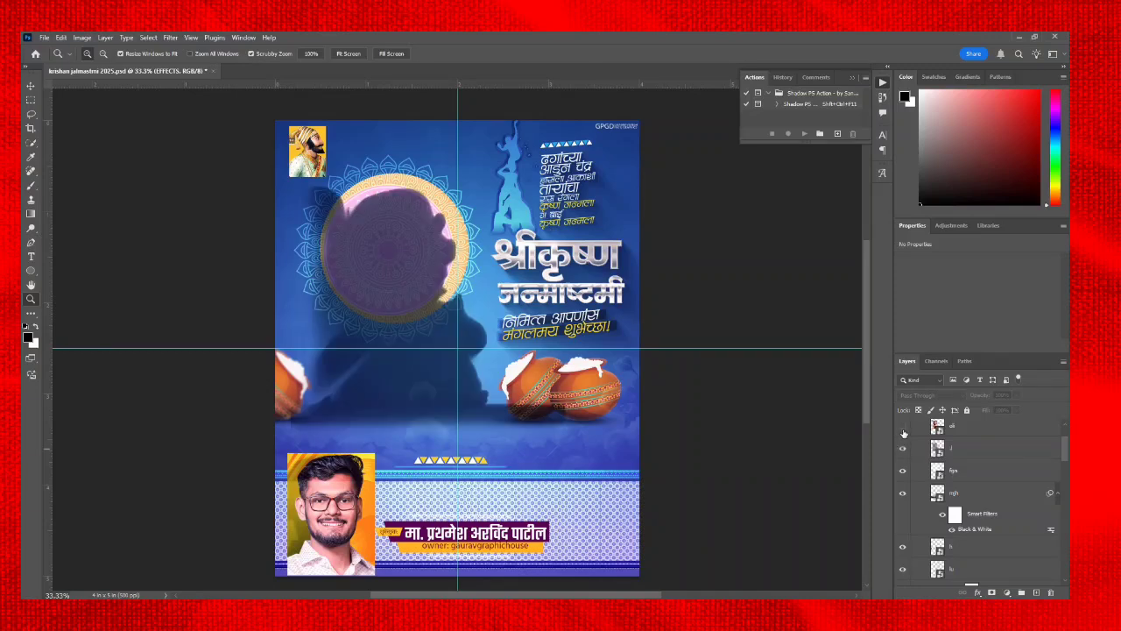
click(903, 427)
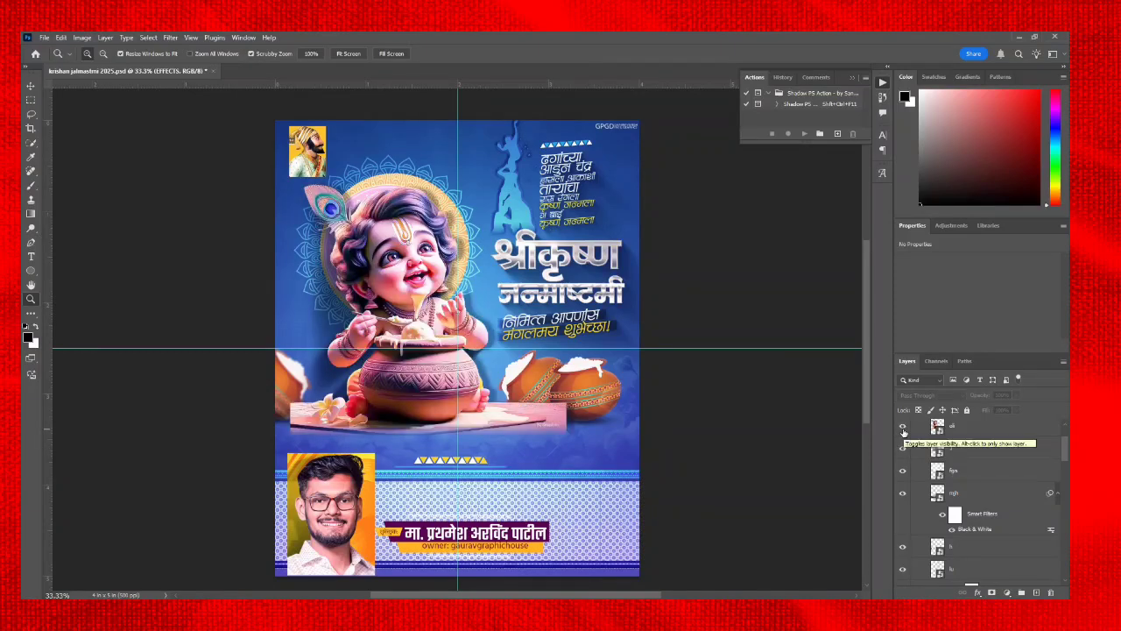
- Review the whole layer stack of the poster from the KRISHAN JALMASTMI group down to the Background layer and back up
scroll(903, 431, up, 2)
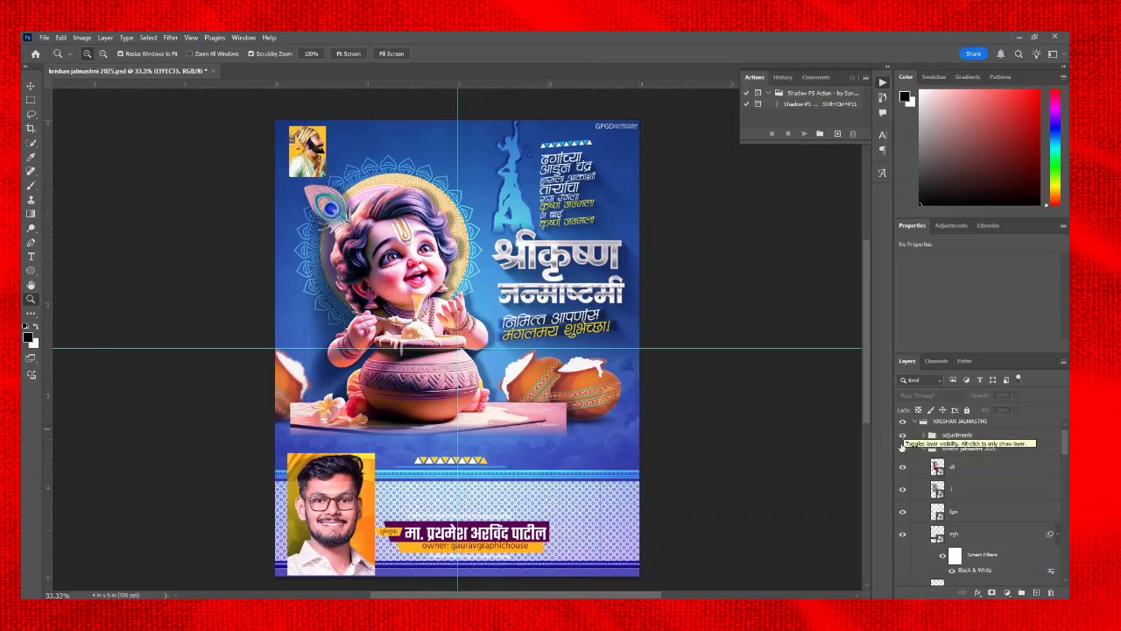
scroll(919, 488, down, 5)
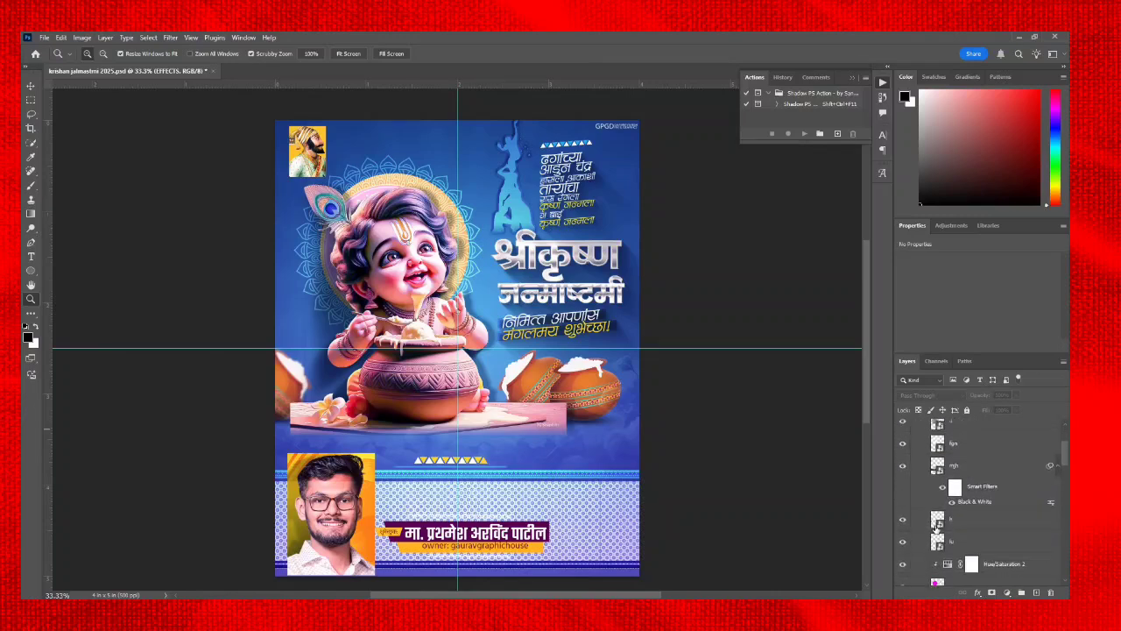
scroll(946, 537, down, 7)
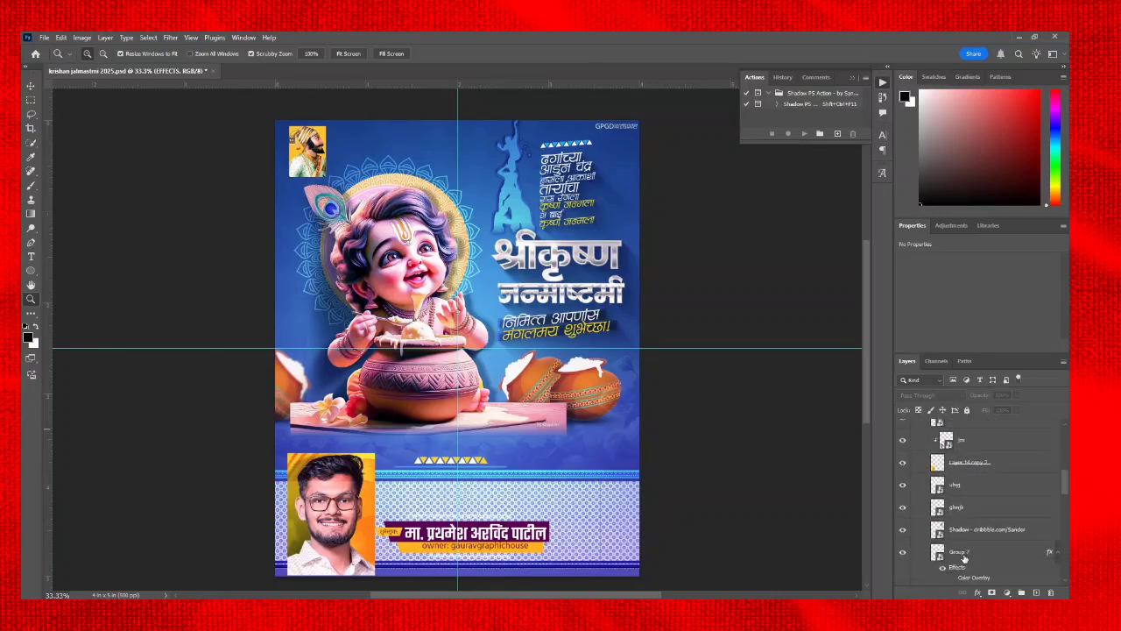
scroll(965, 564, down, 6)
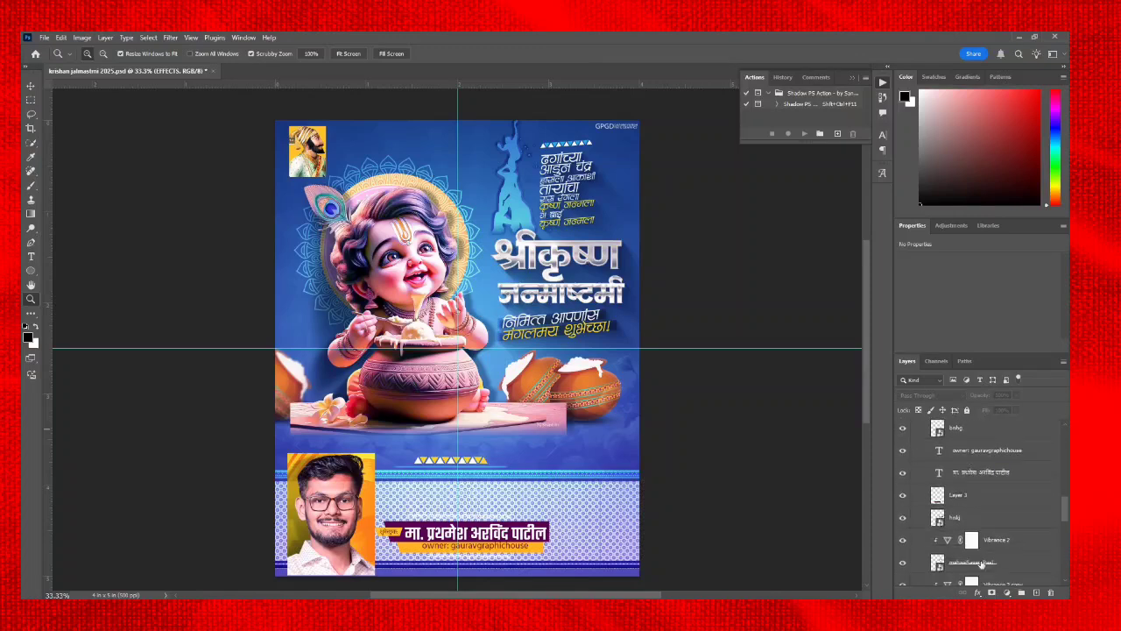
scroll(998, 556, down, 8)
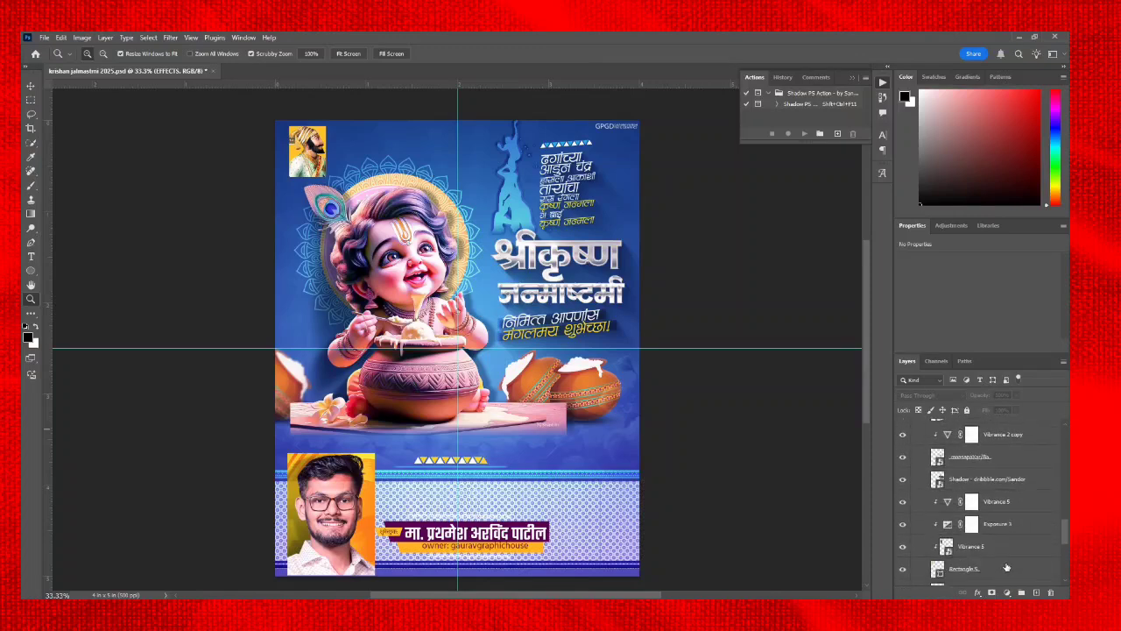
scroll(1017, 569, down, 8)
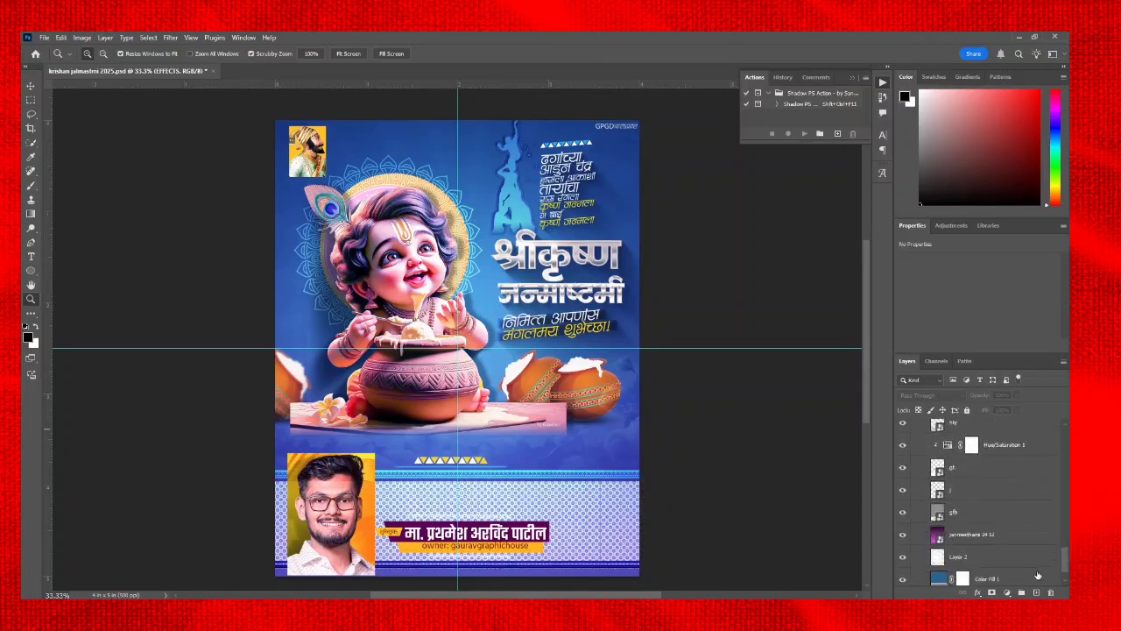
scroll(1040, 578, up, 8)
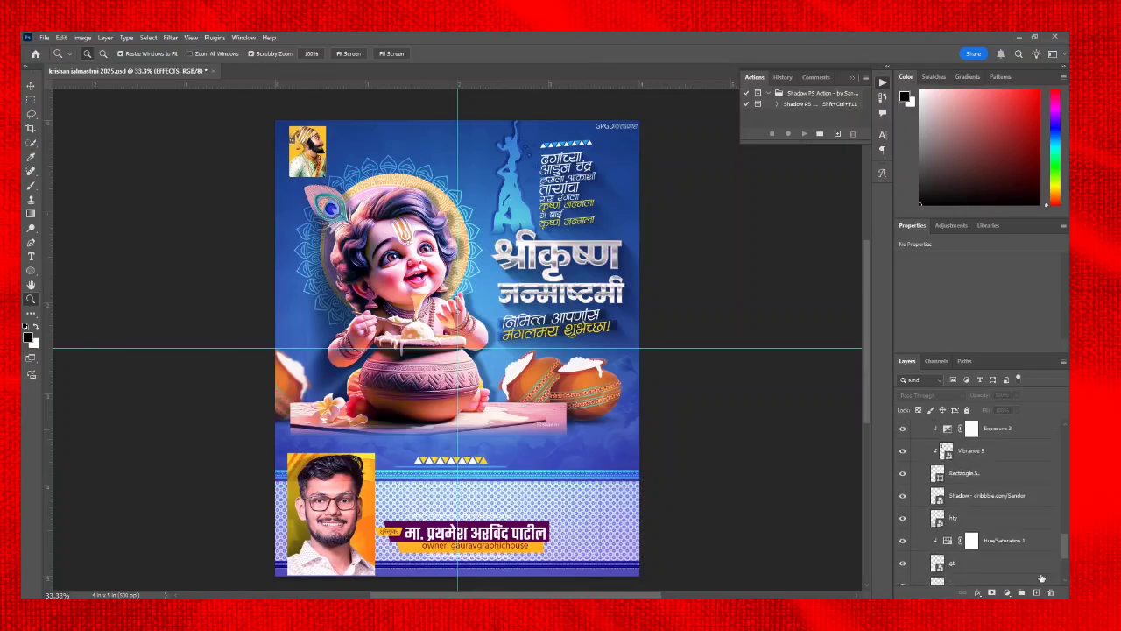
scroll(1046, 578, up, 8)
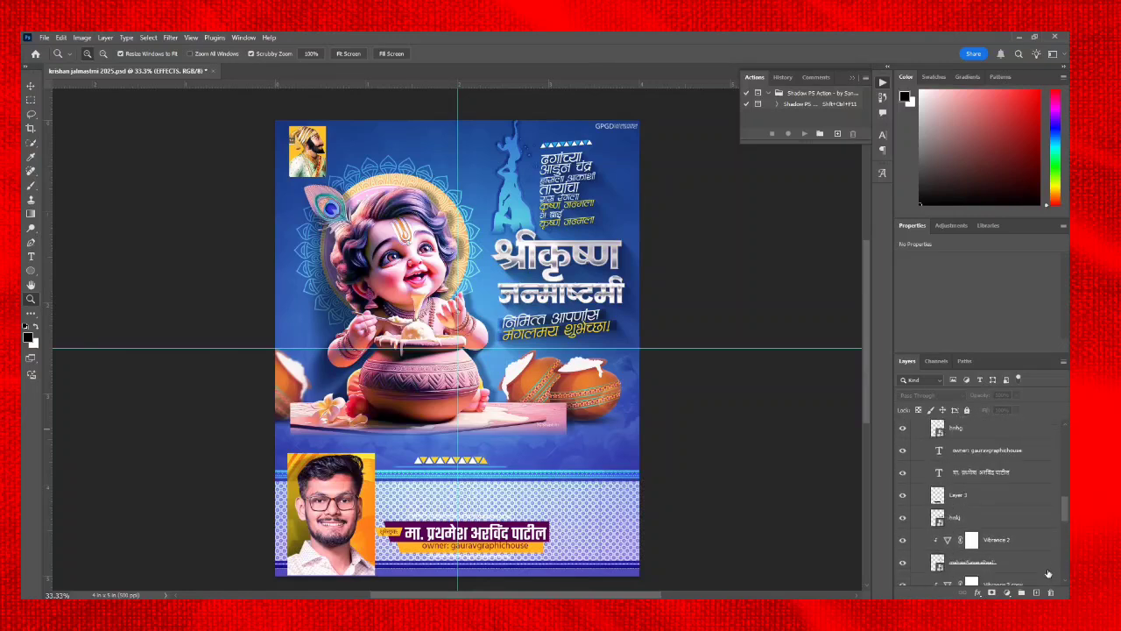
scroll(1048, 565, up, 6)
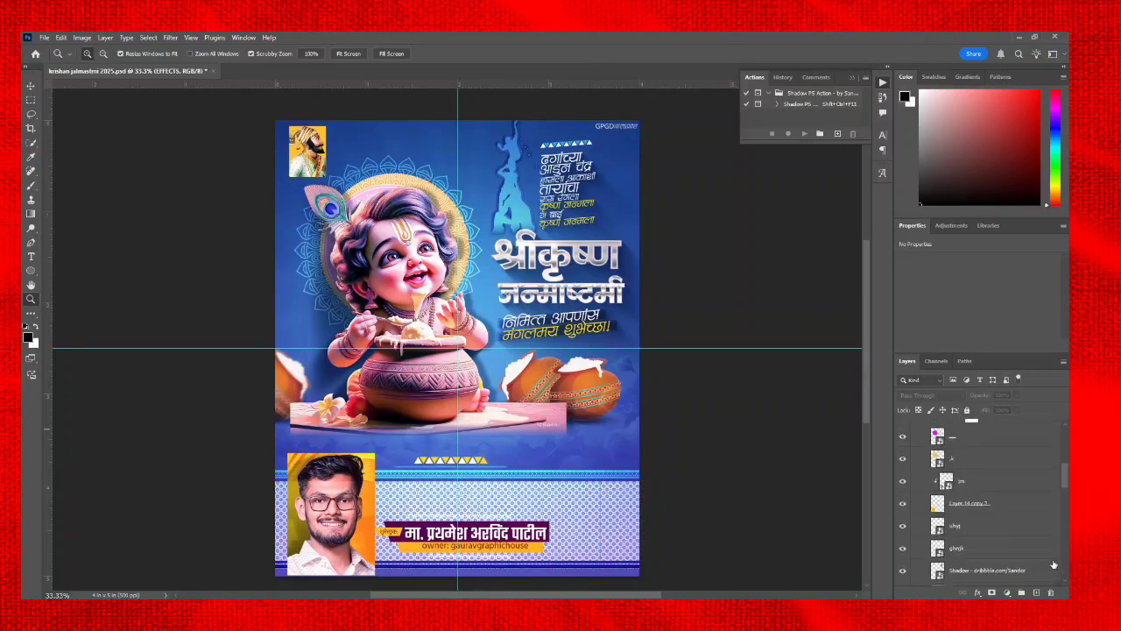
scroll(1050, 544, up, 2)
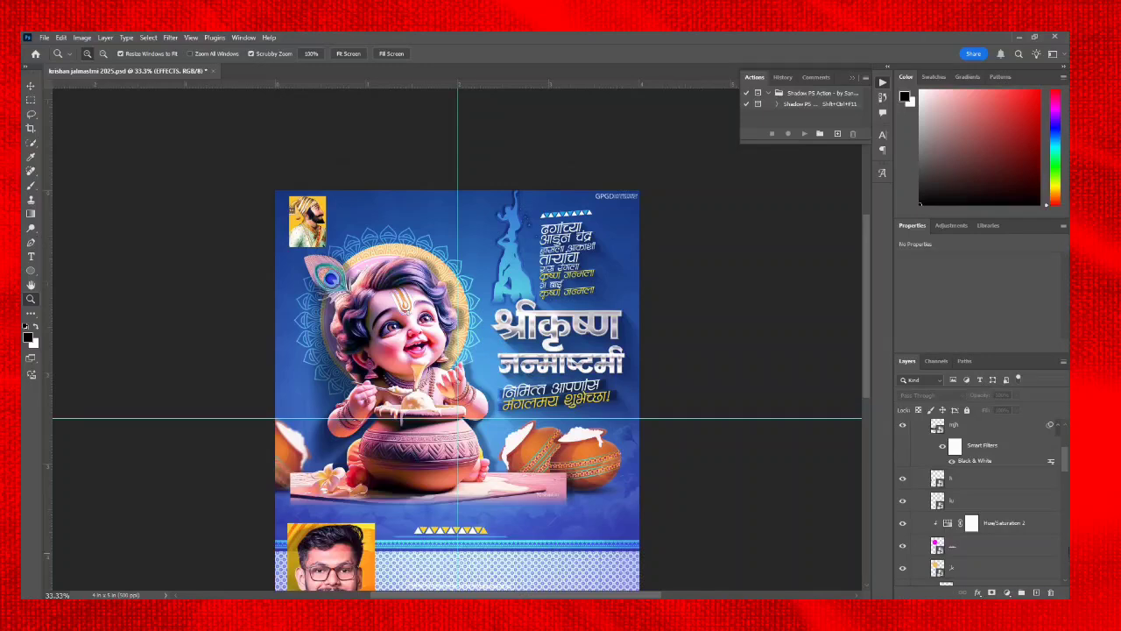
scroll(1028, 526, down, 5)
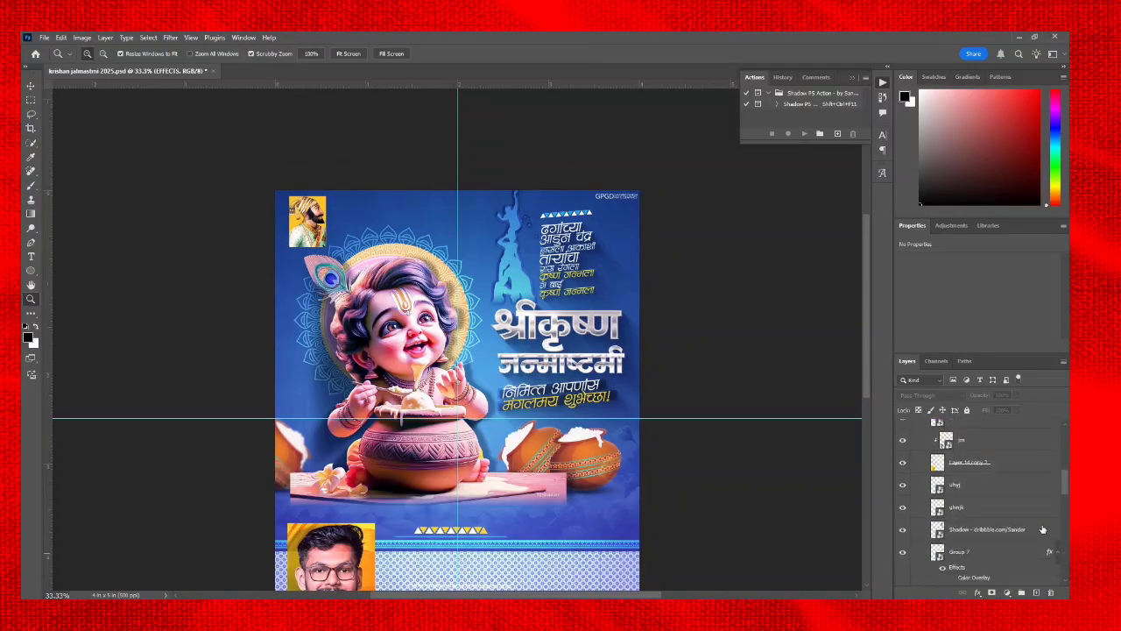
scroll(1051, 531, down, 5)
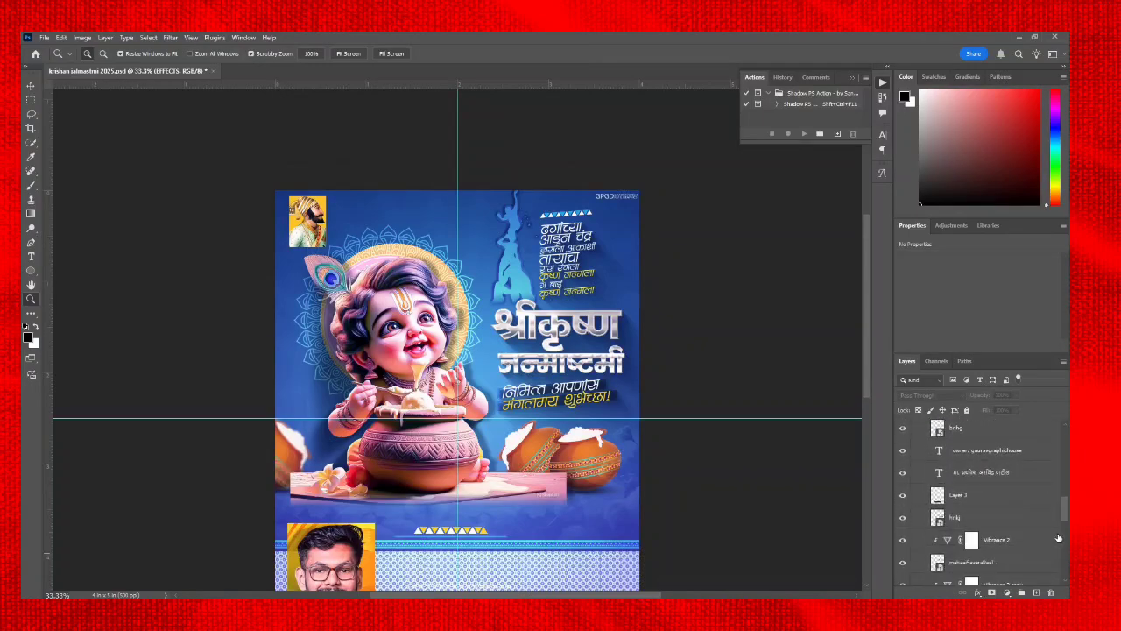
scroll(1068, 541, down, 2)
scroll(1054, 541, down, 5)
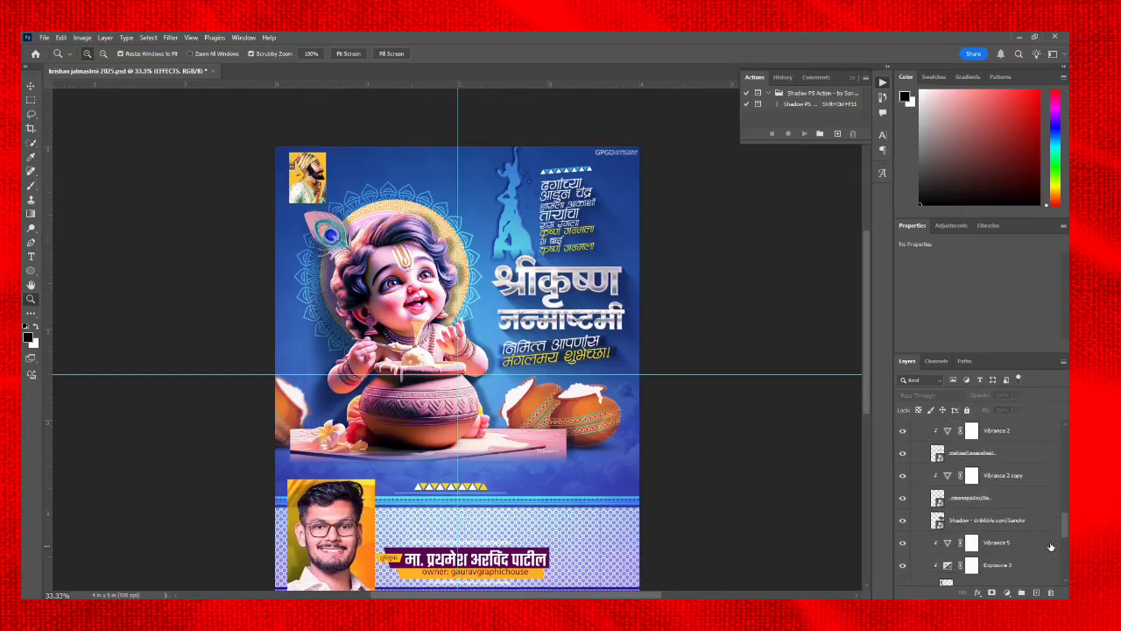
scroll(1055, 549, down, 6)
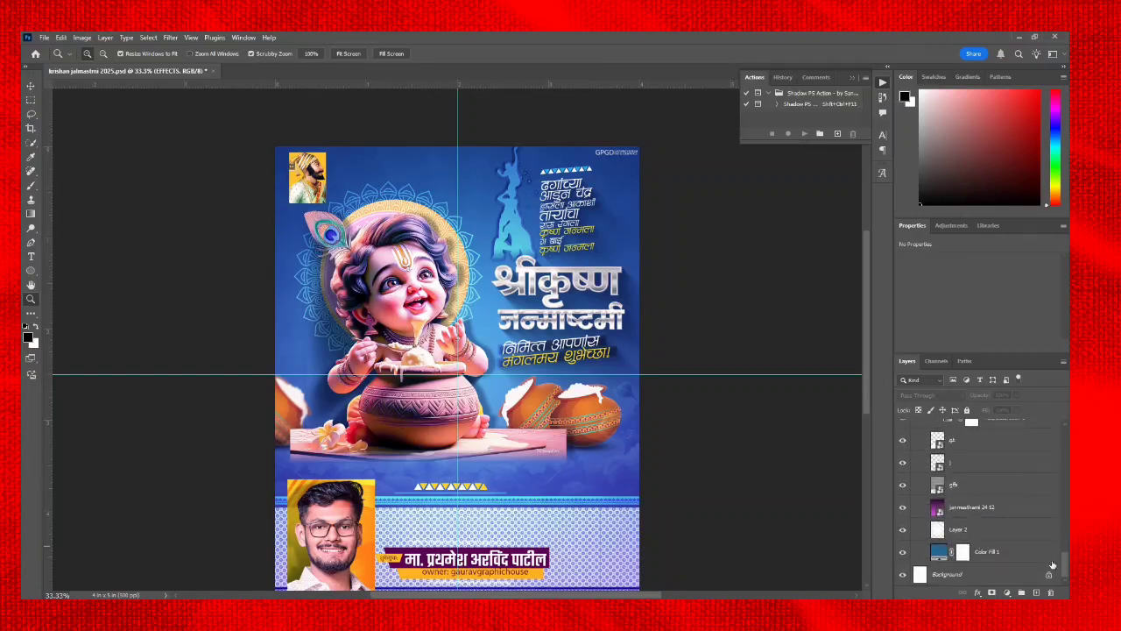
scroll(1052, 566, up, 3)
scroll(1053, 568, down, 3)
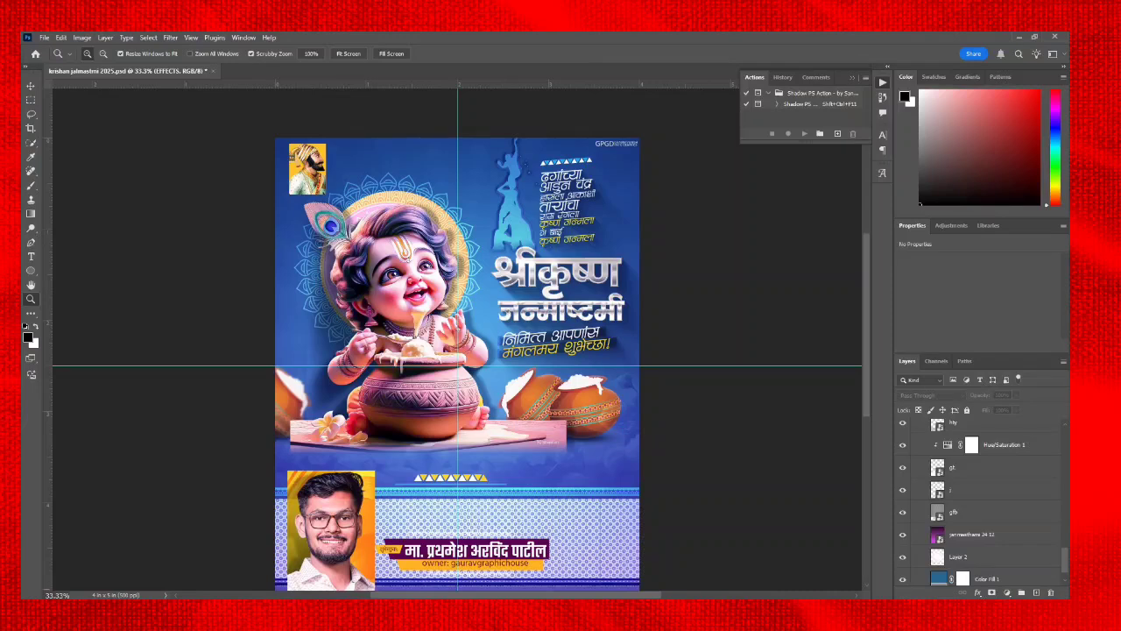
scroll(1022, 575, up, 1)
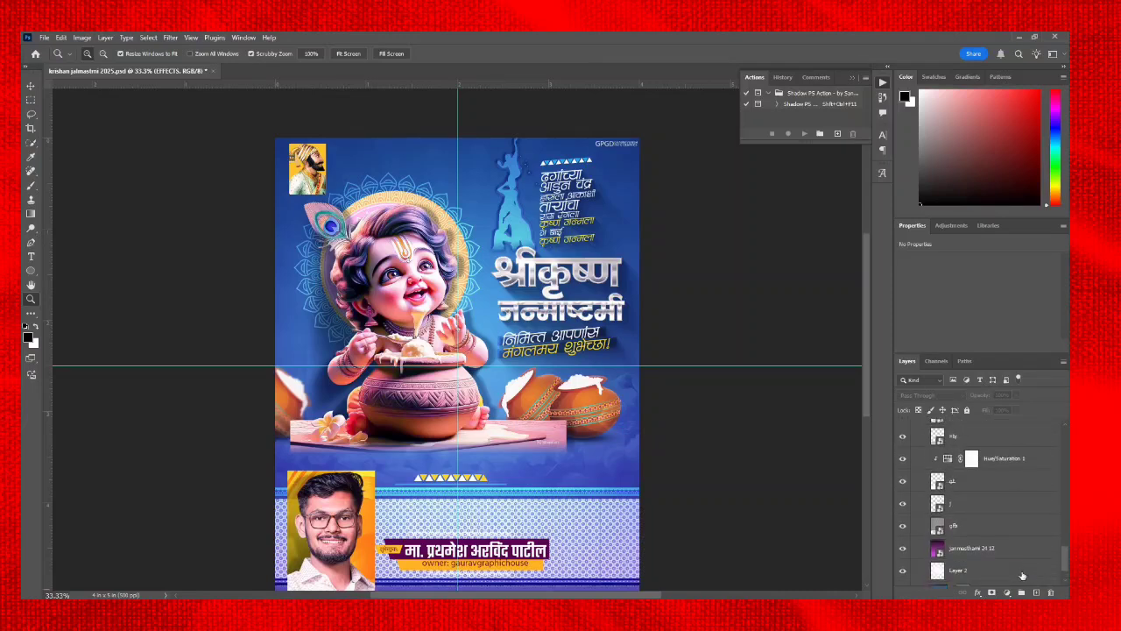
scroll(1022, 576, up, 6)
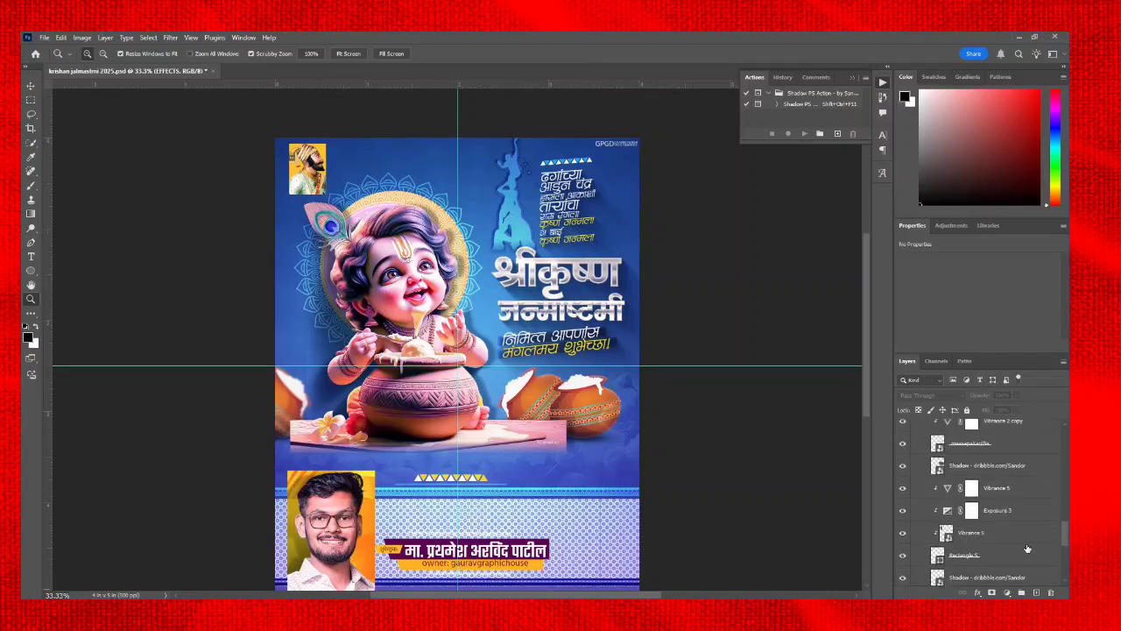
scroll(1029, 543, up, 5)
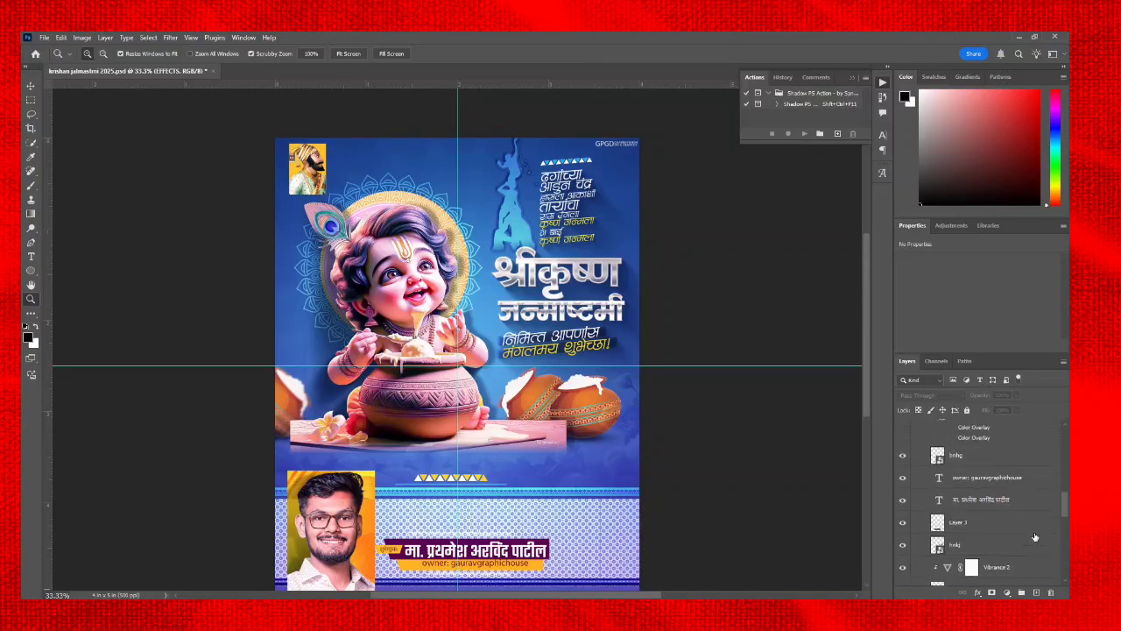
scroll(1033, 535, up, 6)
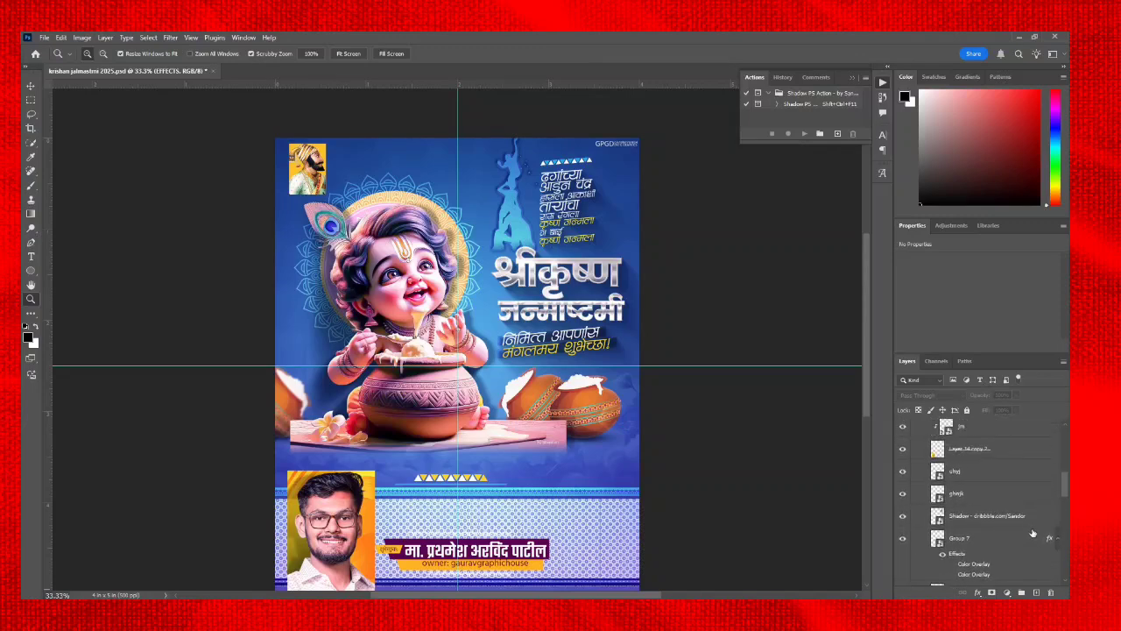
scroll(1034, 533, up, 6)
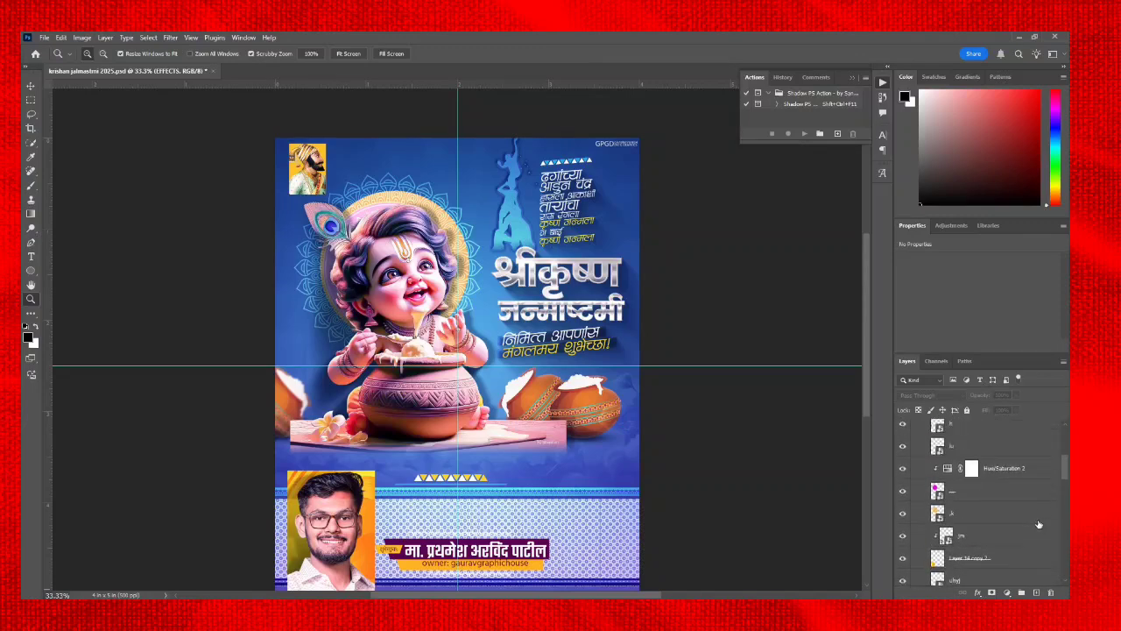
scroll(1039, 523, up, 8)
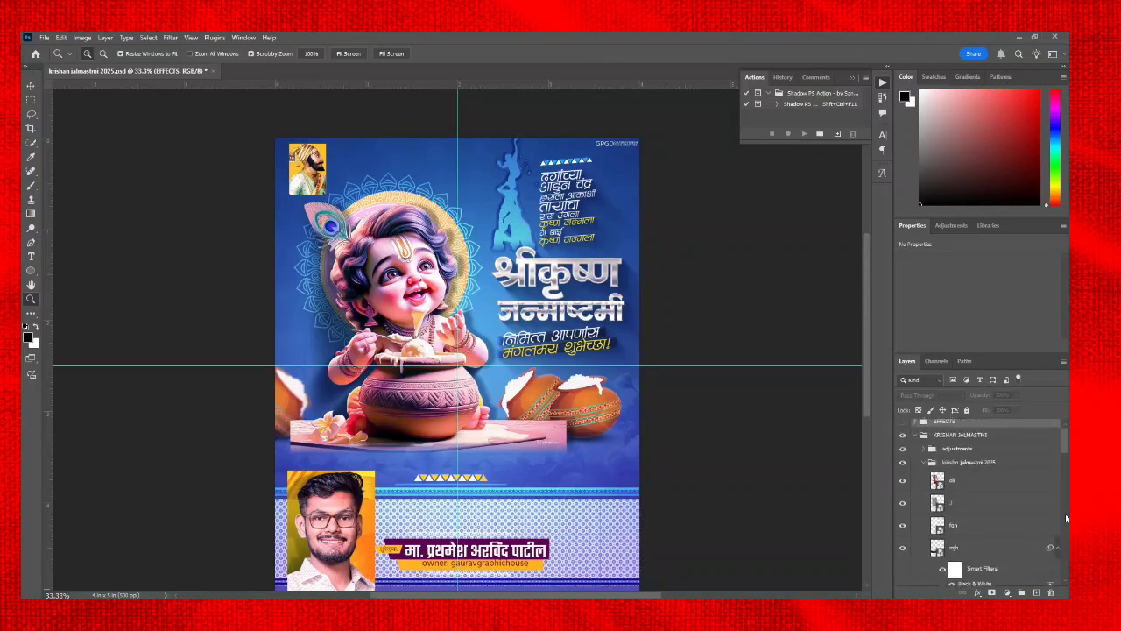
- Show the EFFECTS group above the KRISHAN JALMASTMI group
scroll(1066, 518, up, 1)
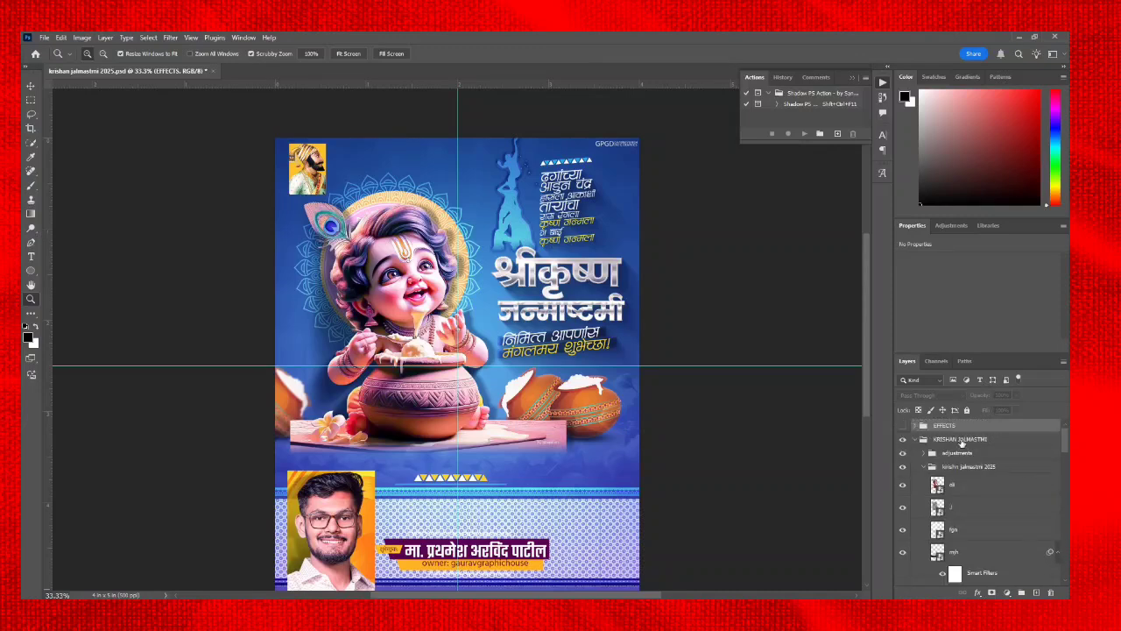
click(903, 426)
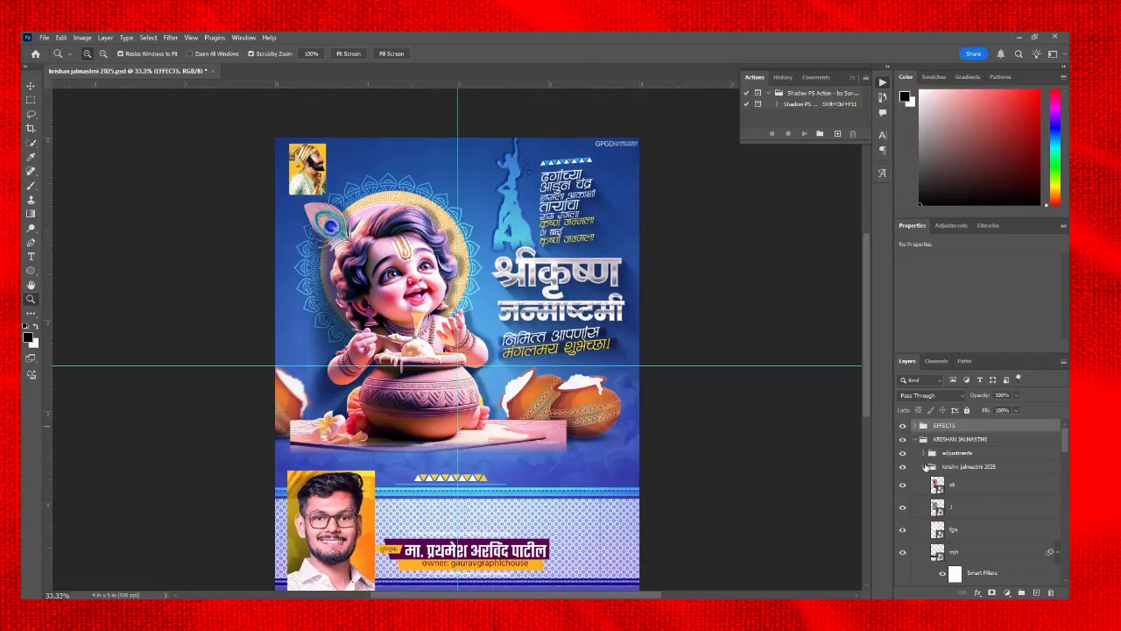
- Collapse and re-expand the main 2025 poster group, and inspect the contents of the adjustments group
click(924, 466)
click(927, 465)
click(924, 453)
click(924, 453)
click(924, 453)
click(924, 453)
- Compare the poster with the EFFECTS group hidden and shown, and inspect the layers inside that group
click(903, 426)
click(903, 427)
click(916, 425)
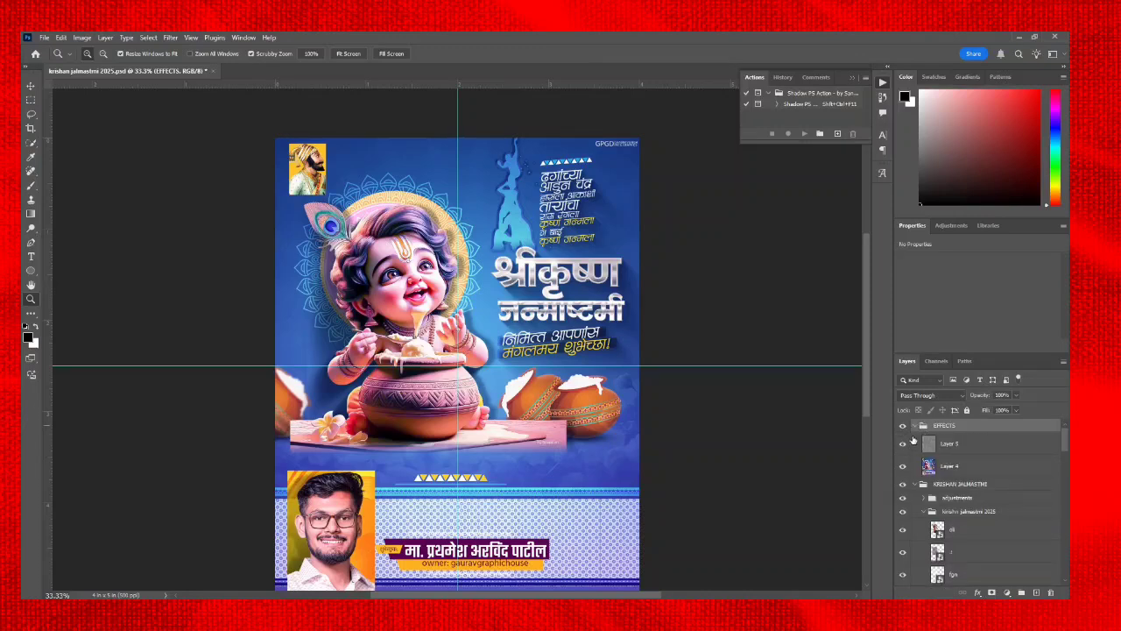
click(916, 425)
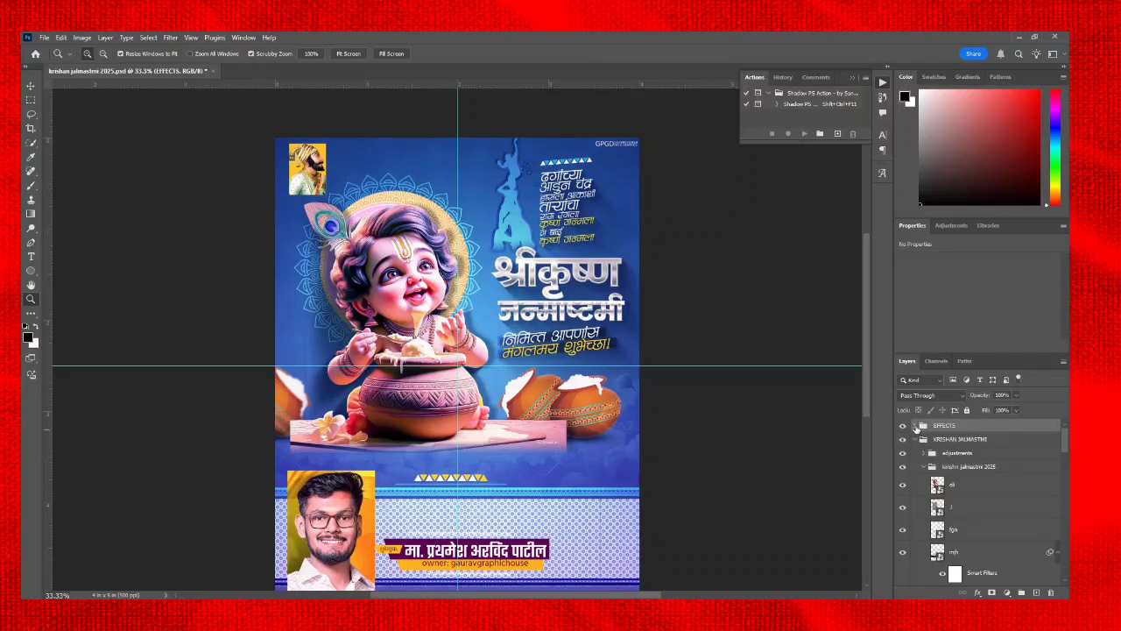
click(914, 427)
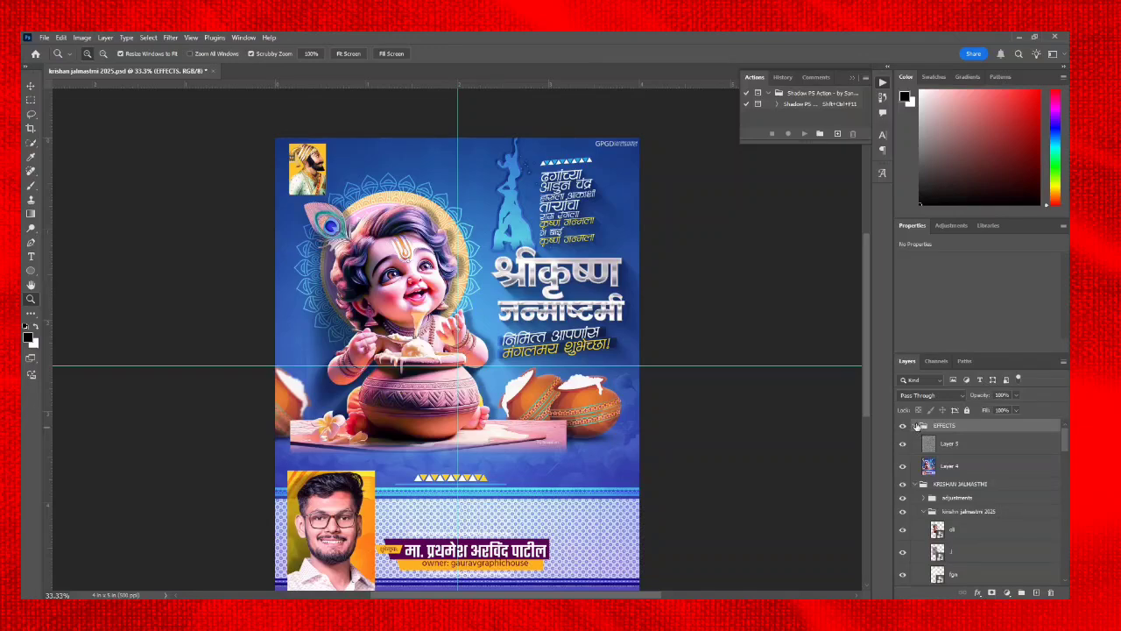
click(916, 426)
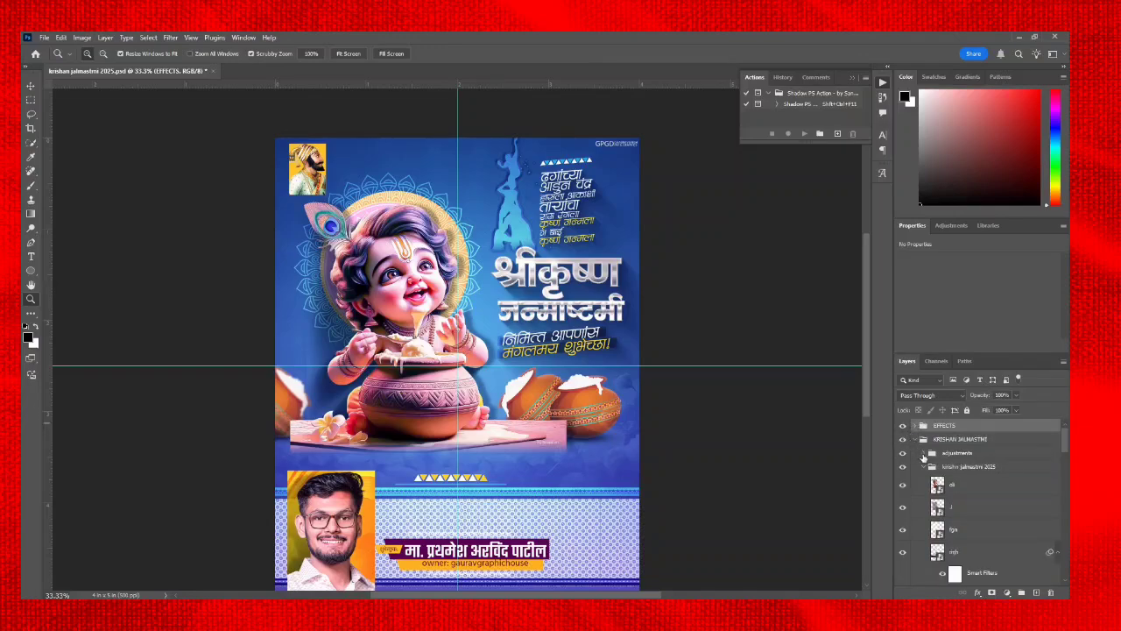